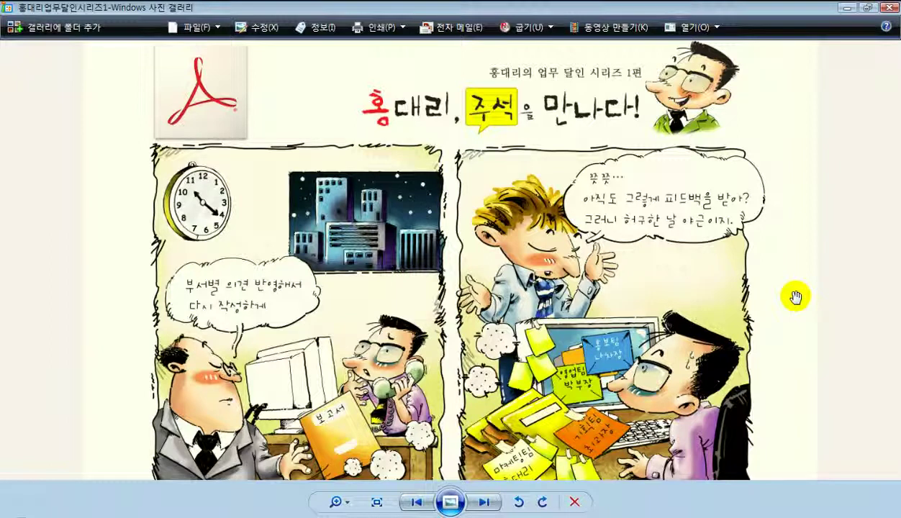
Step: Look through the comic about Acrobat comments from its title down to the lower panels
mouse_move(801, 396)
mouse_down()
mouse_move(805, 281)
mouse_move(787, 193)
mouse_up()
click(797, 368)
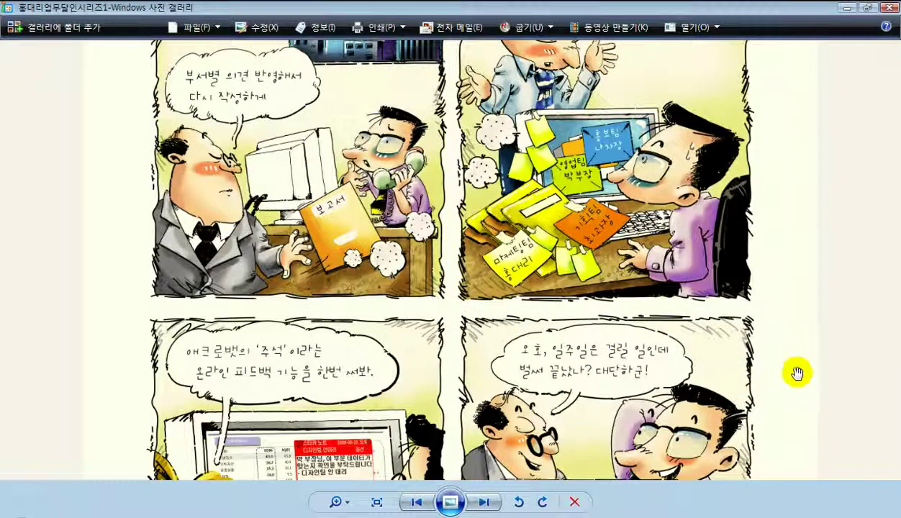
drag(797, 401, 787, 265)
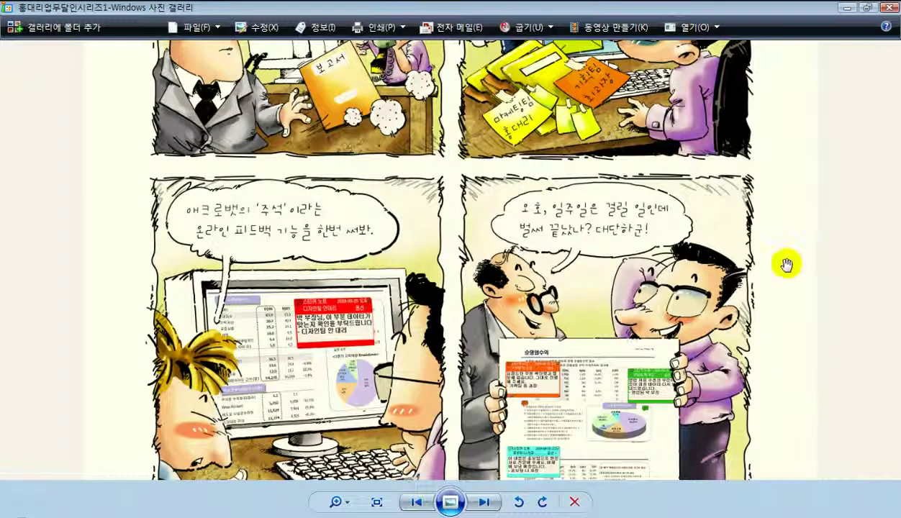
drag(794, 365, 789, 306)
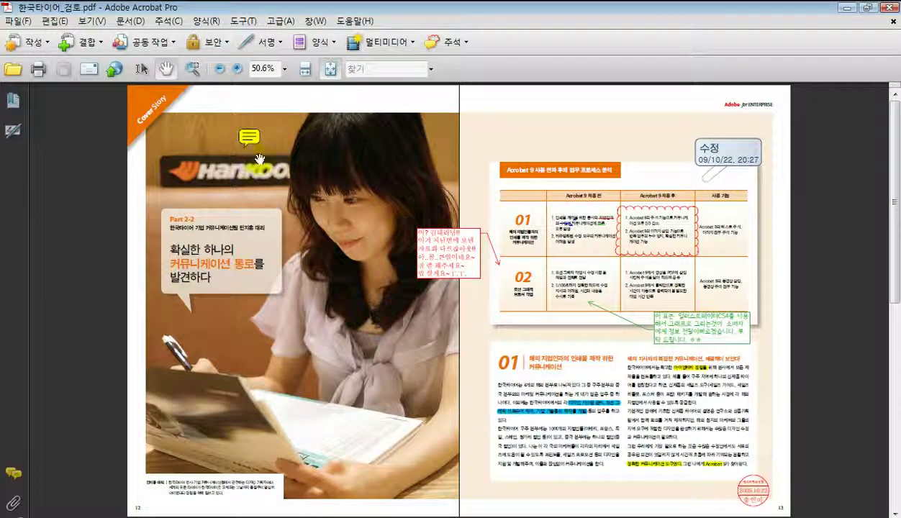
Step: In Adobe Acrobat Pro, examine the existing comments, callouts and text markups around the table in 한국타이어_검토.pdf
mouse_move(250, 145)
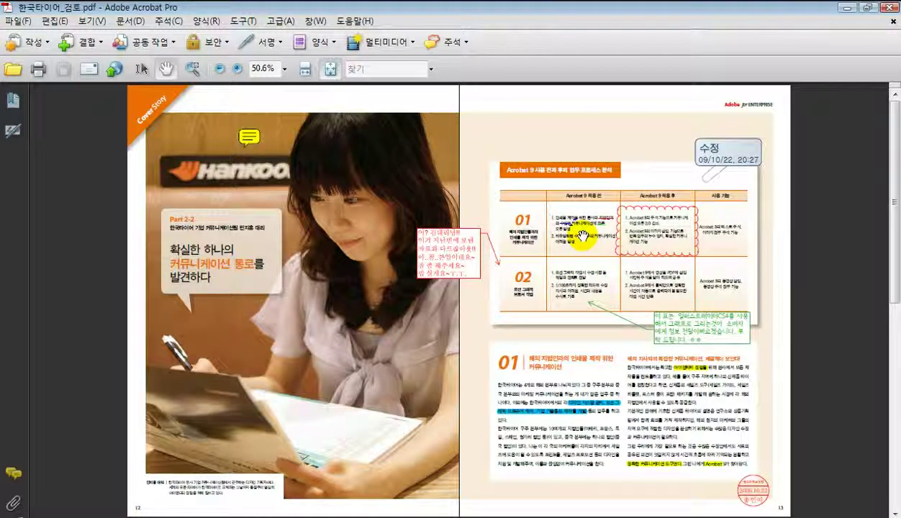
click(201, 74)
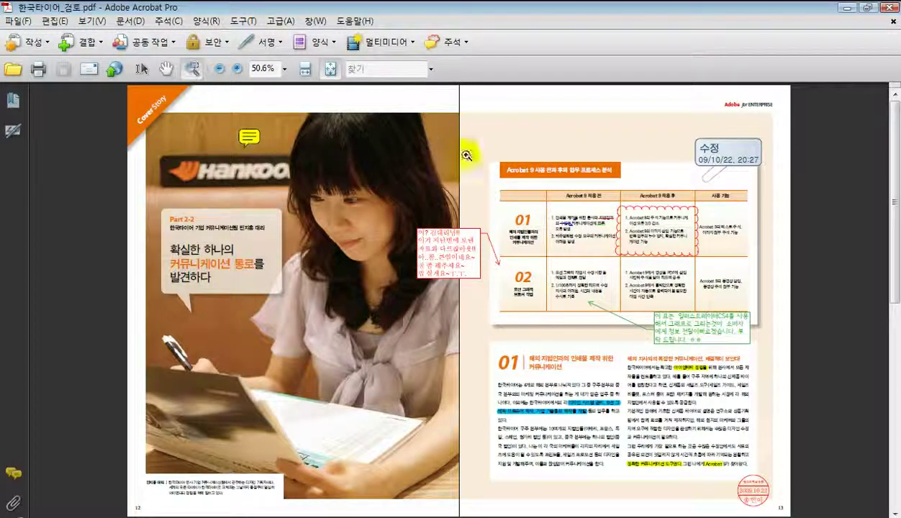
drag(545, 201, 620, 257)
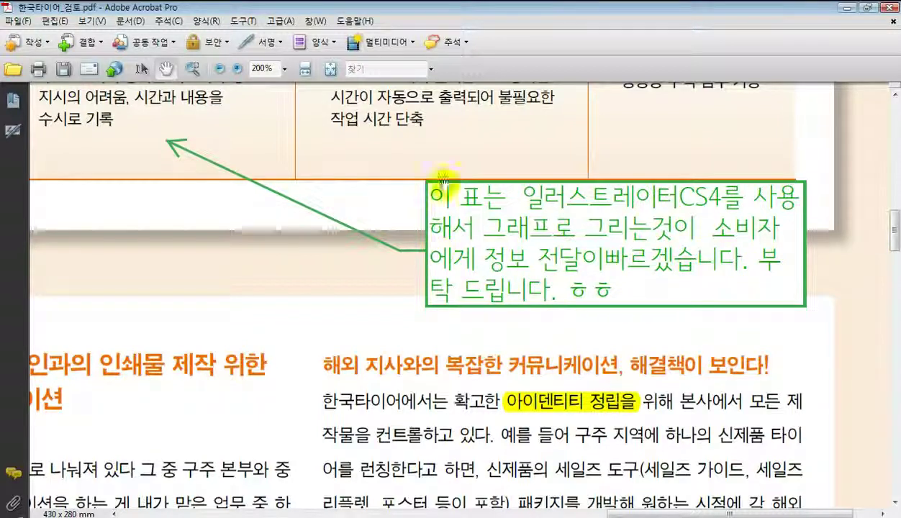
scroll(754, 271, up, 5)
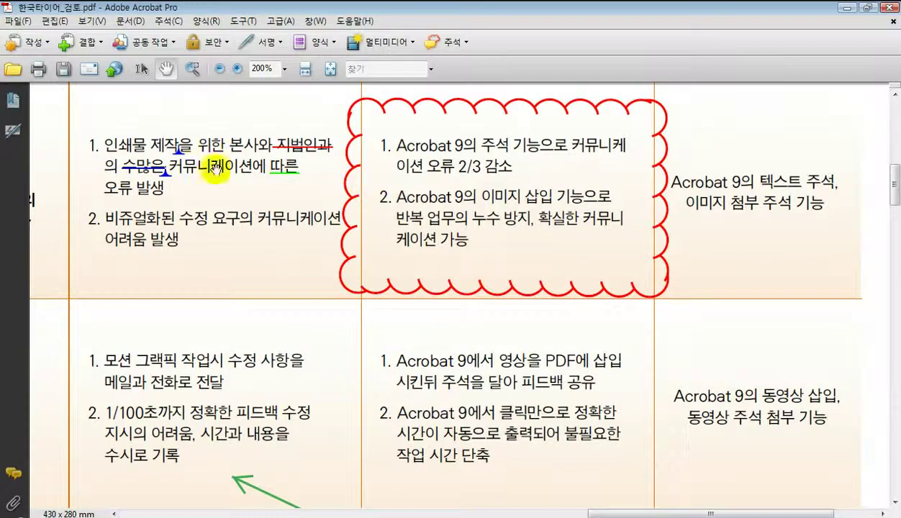
drag(168, 152, 246, 165)
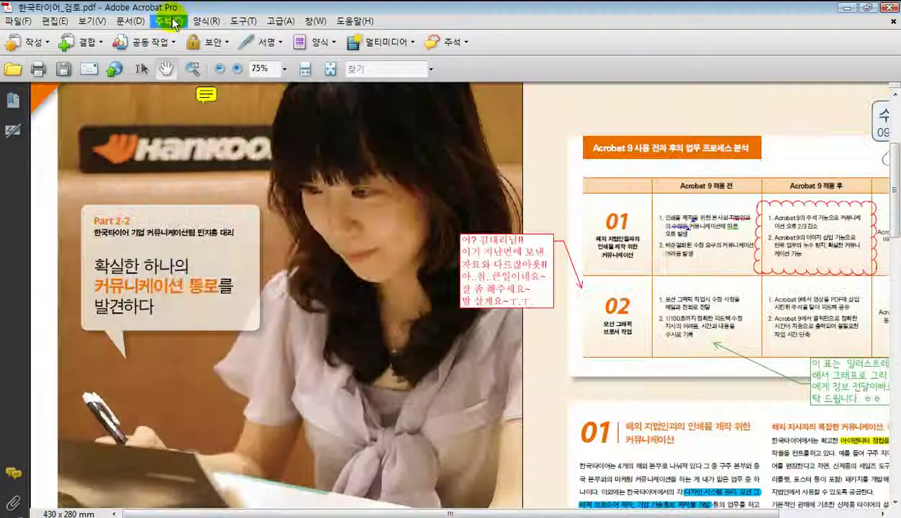
Step: Show the comment and markup tools (주석 및 마크업) and place them above the page's photo area
click(170, 21)
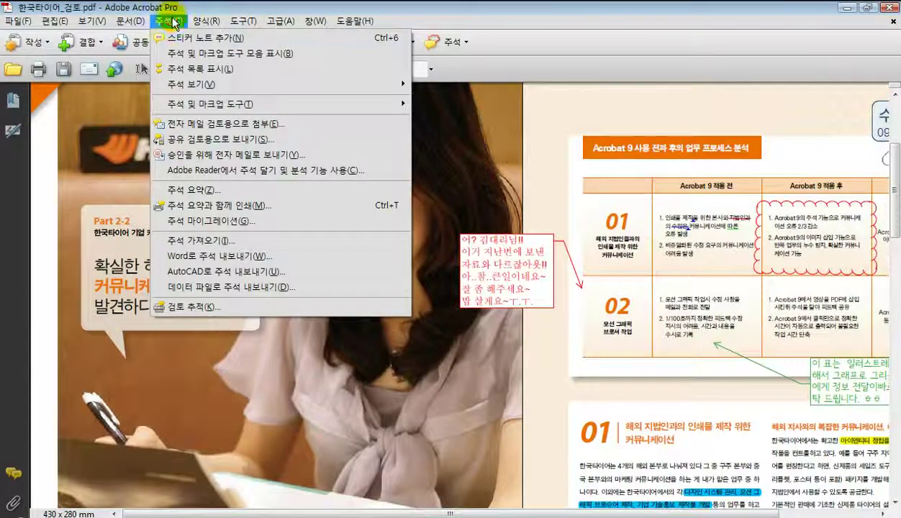
click(322, 53)
drag(445, 93, 405, 105)
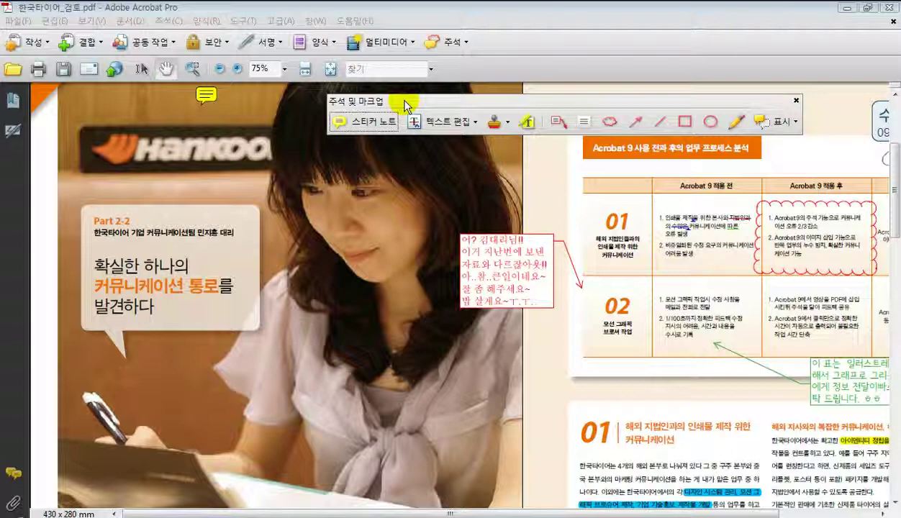
Step: Add a sticky note on the woman's face reading "인물 사진 너무 자연스럽고 마음에 드는데요~노트북을 보고 있는 사진으로 바꾸면 어떨까요?" and close it
click(372, 124)
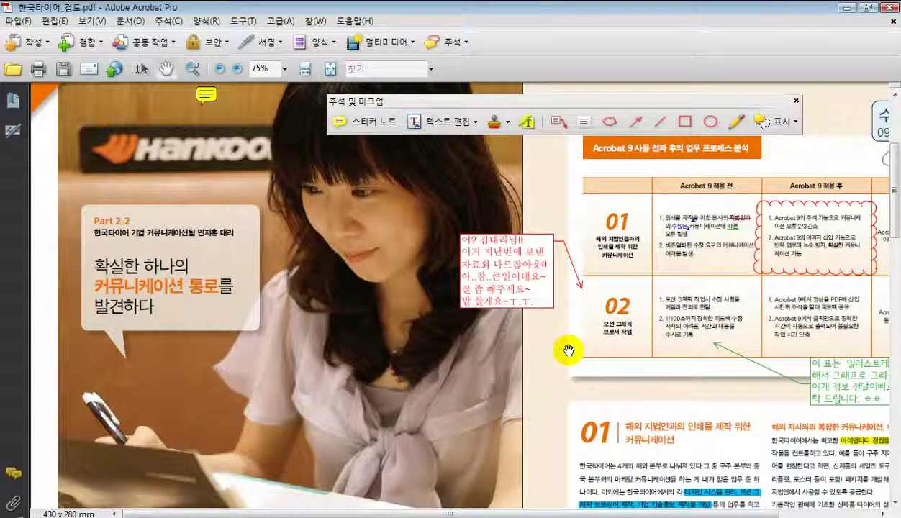
click(375, 128)
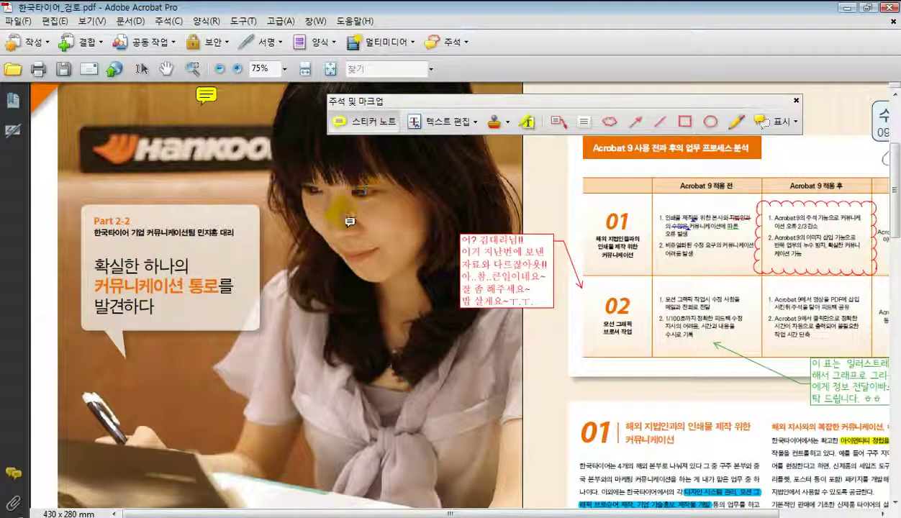
click(298, 190)
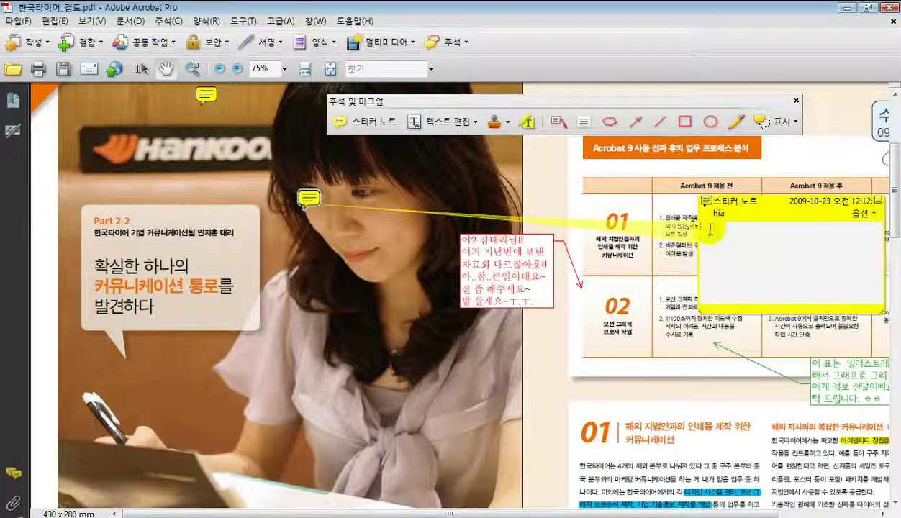
drag(750, 209, 339, 255)
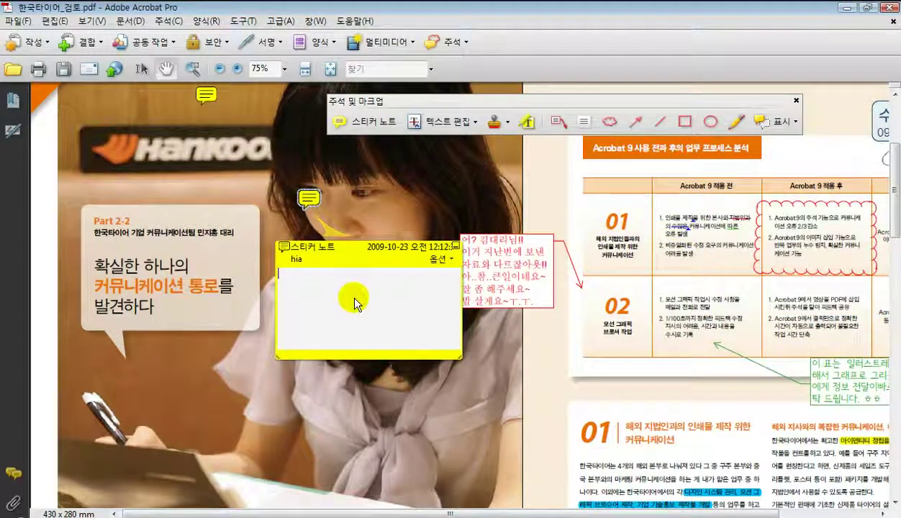
click(355, 304)
text(인물 사진 너무 자연스럽고 마음에 드는데요~노트북을 보고 있는 사진으로 바꾸면 어떨까요?)
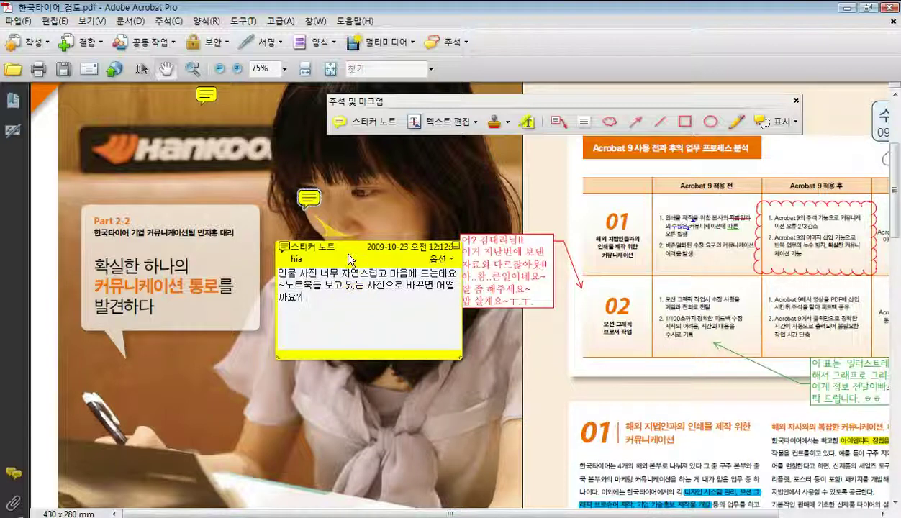
key(Escape)
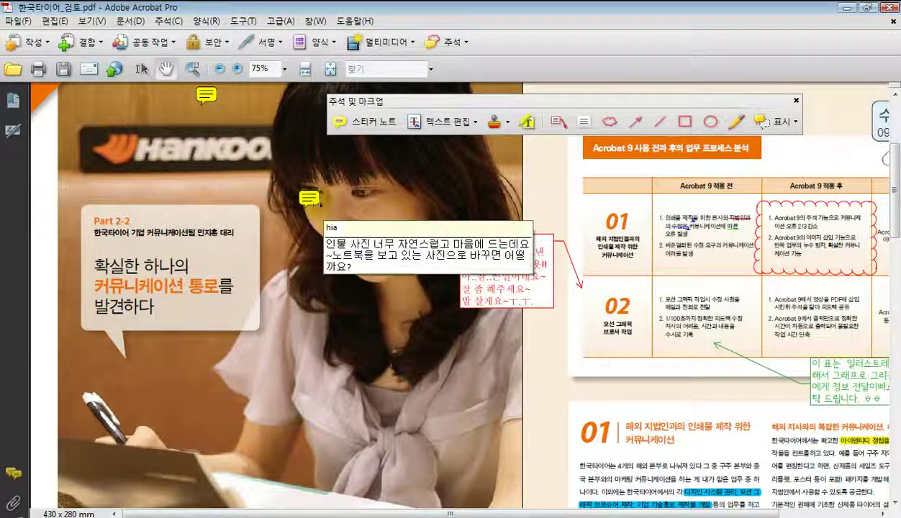
Step: Reopen the sticky note on the woman's face to check it, and move its icon just above the Part 2-2 callout
double_click(309, 198)
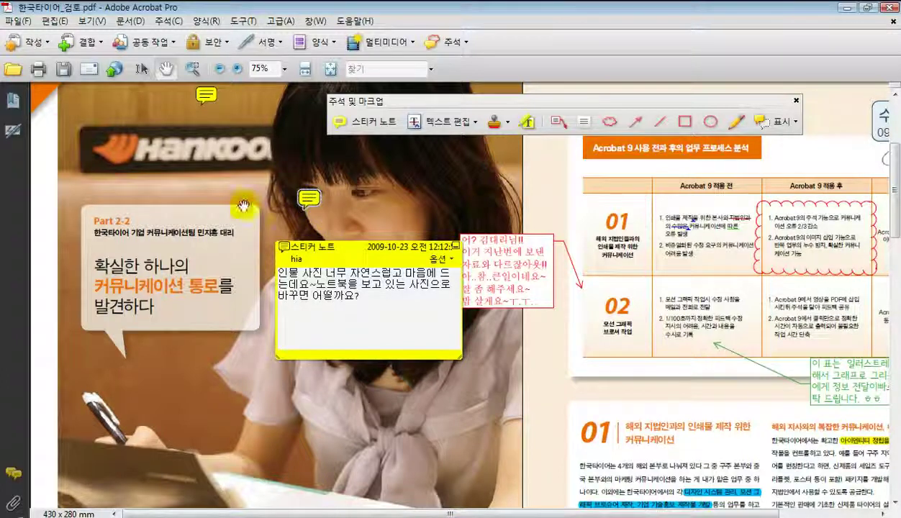
key(Escape)
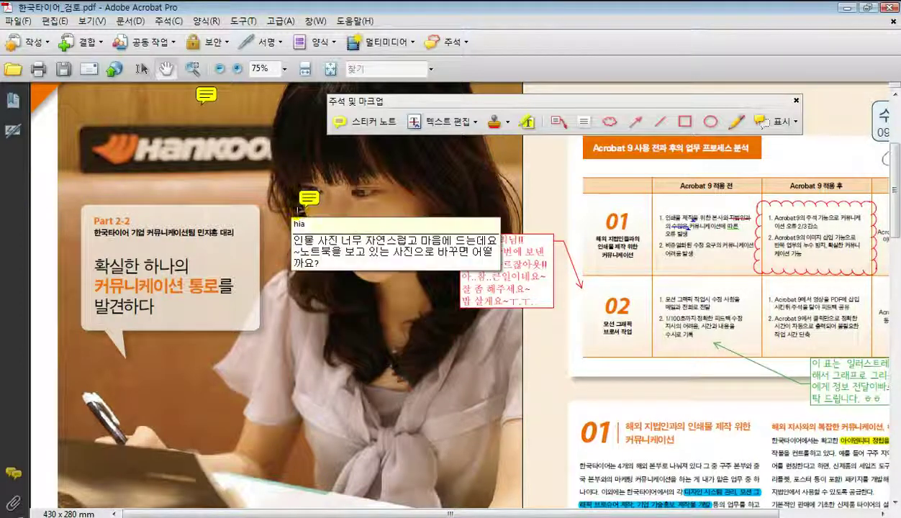
double_click(303, 198)
drag(291, 193, 149, 189)
click(229, 206)
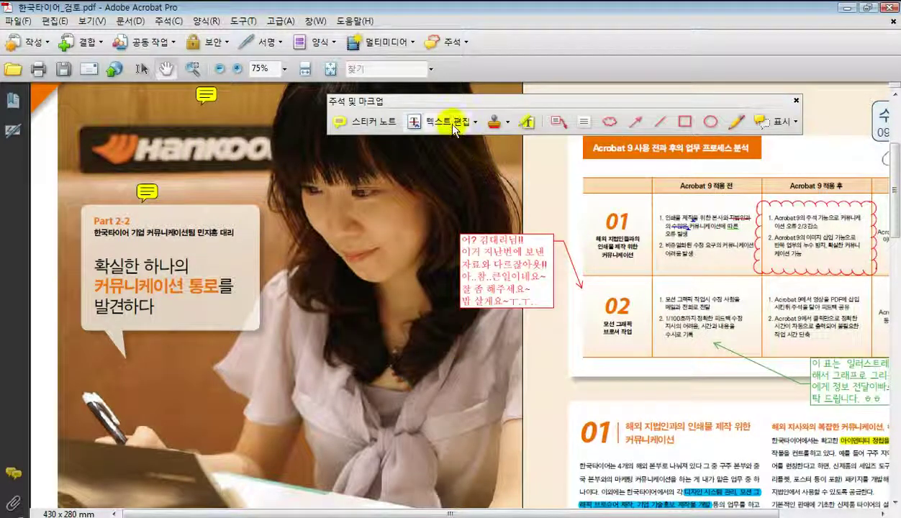
Step: Using text edits, mark the insertion "완전한 내용" before "수정" in item 2 of the table cell and move its note aside
click(454, 129)
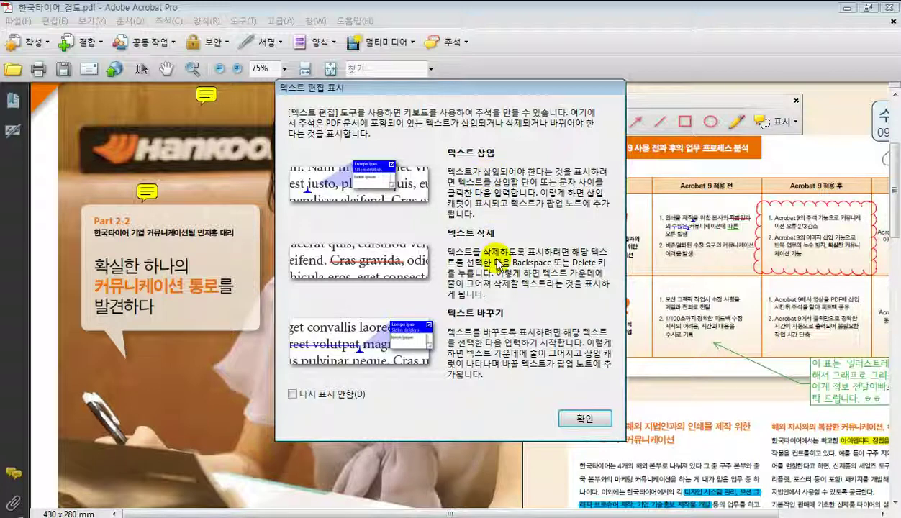
click(573, 412)
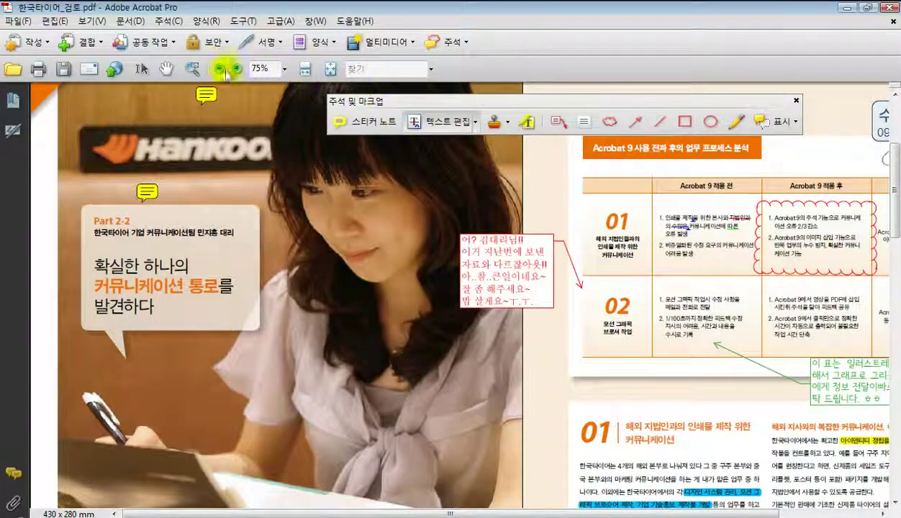
click(190, 69)
drag(651, 205, 760, 270)
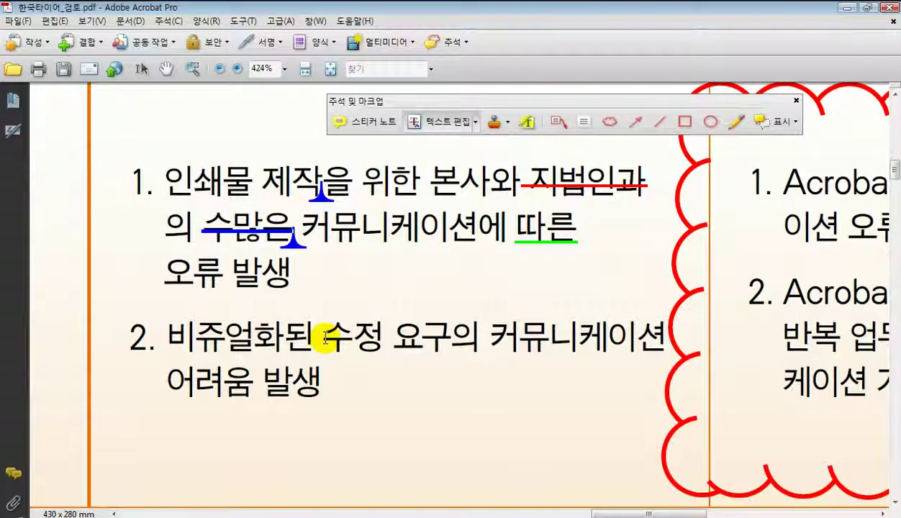
click(323, 338)
text(완전한 내용)
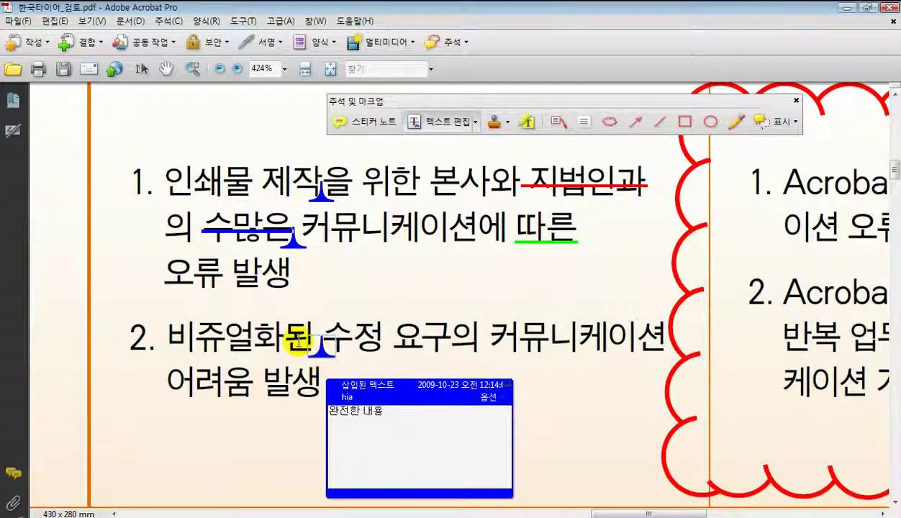
drag(385, 411, 329, 416)
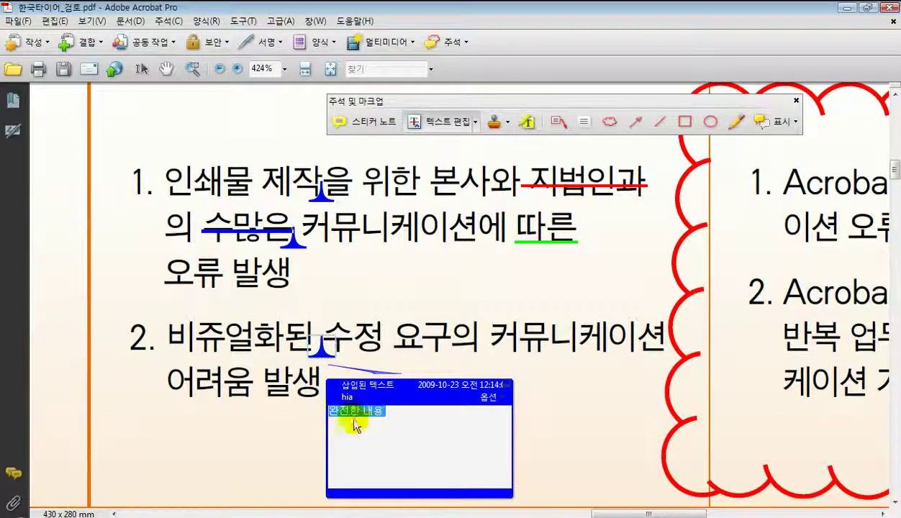
drag(408, 402, 236, 405)
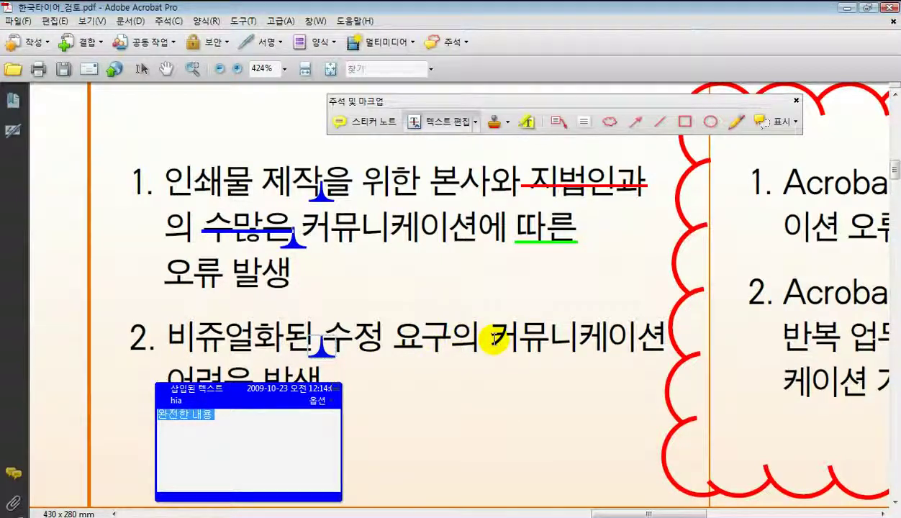
Step: Mark "커뮤니케이션" in item 2 for deletion and mark "요구" for replacement with "요한하ㄴ는 사항을"
drag(493, 338, 657, 337)
key(Delete)
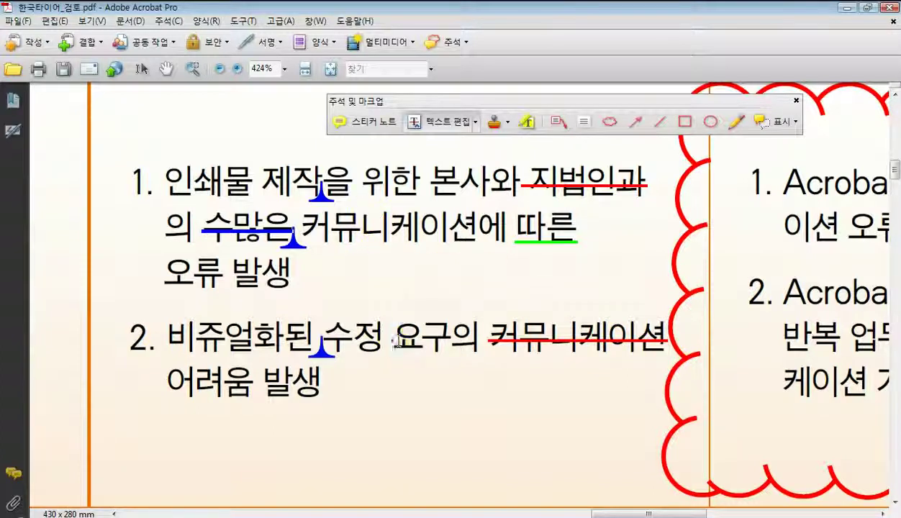
drag(394, 340, 447, 344)
text(요한하ㄴ는 사항요)
key(BackSpace)
text(을)
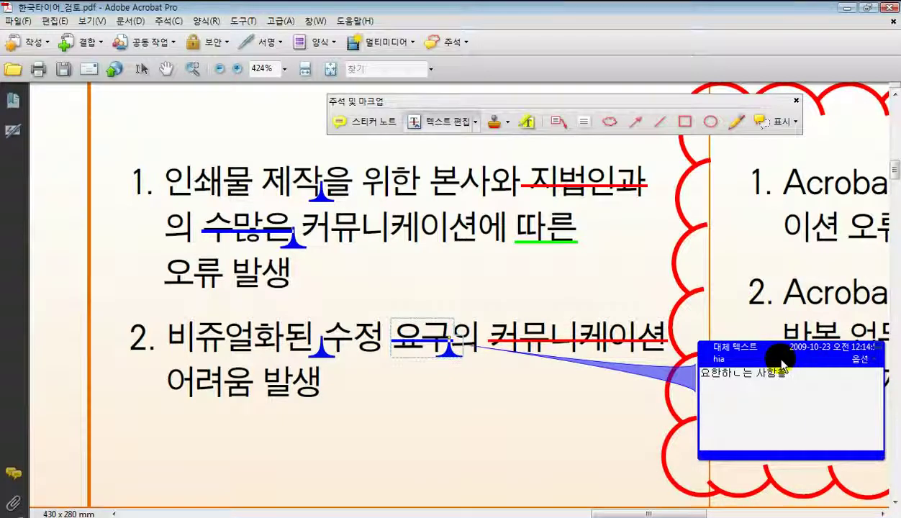
click(542, 373)
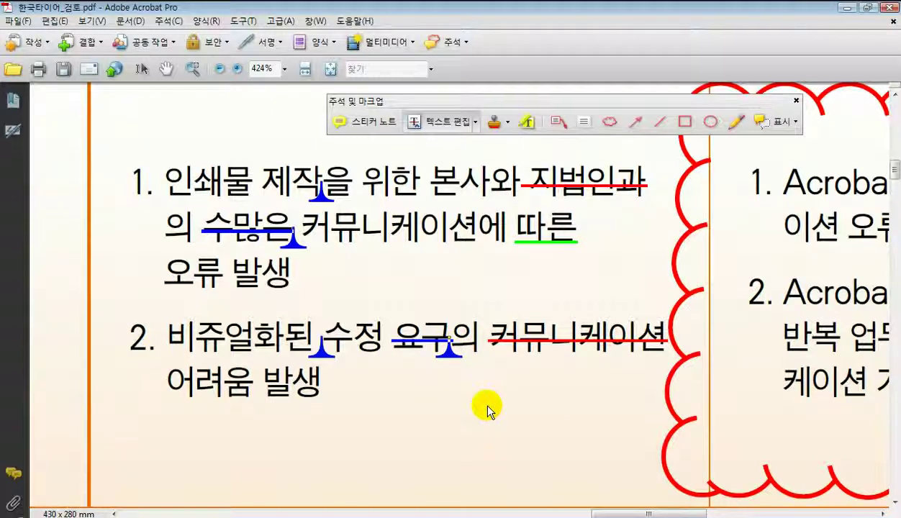
click(476, 128)
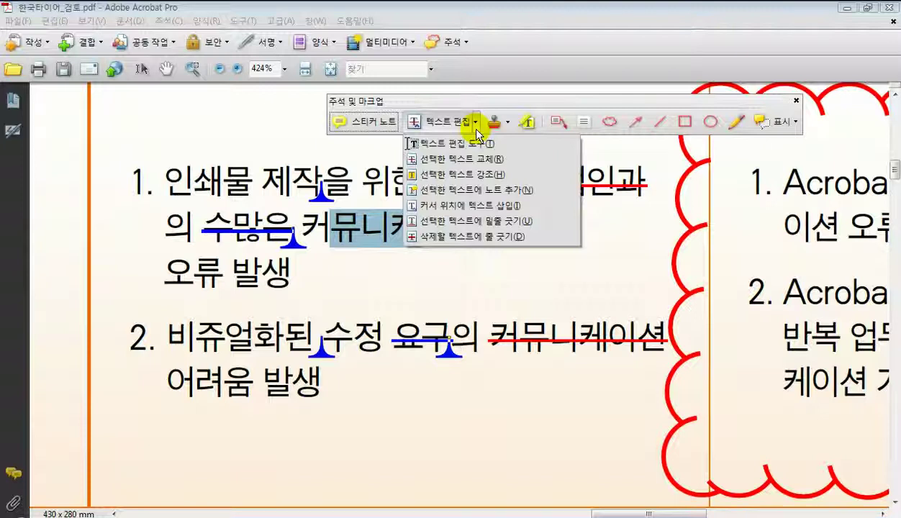
click(475, 129)
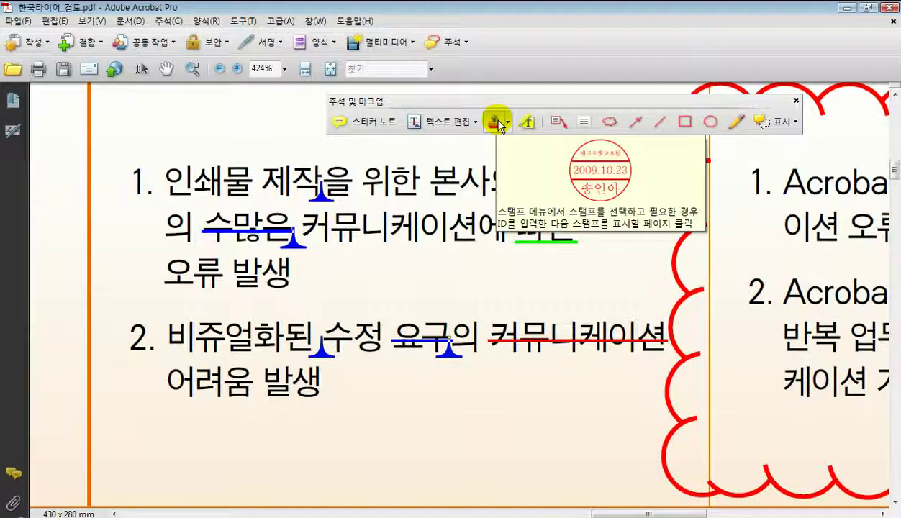
Step: Review the ID details in the preferences that comments and stamps use, and close the dialog
click(57, 21)
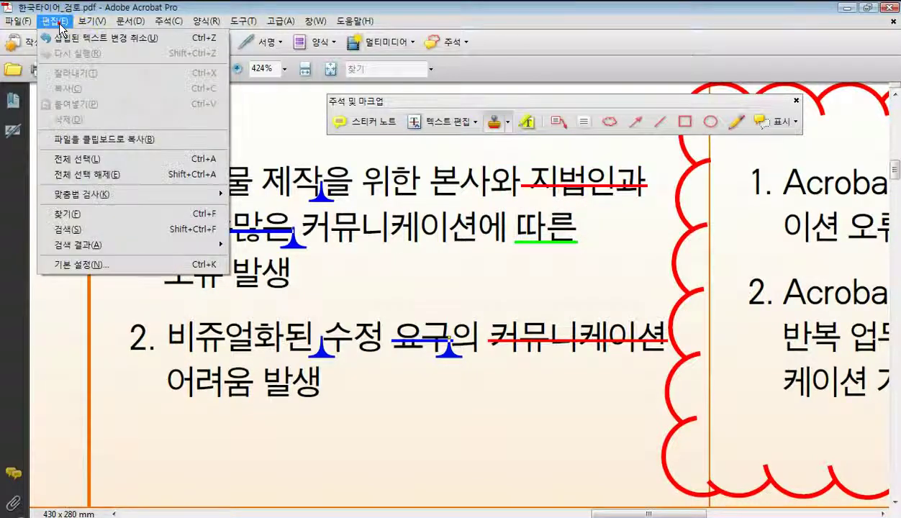
click(145, 264)
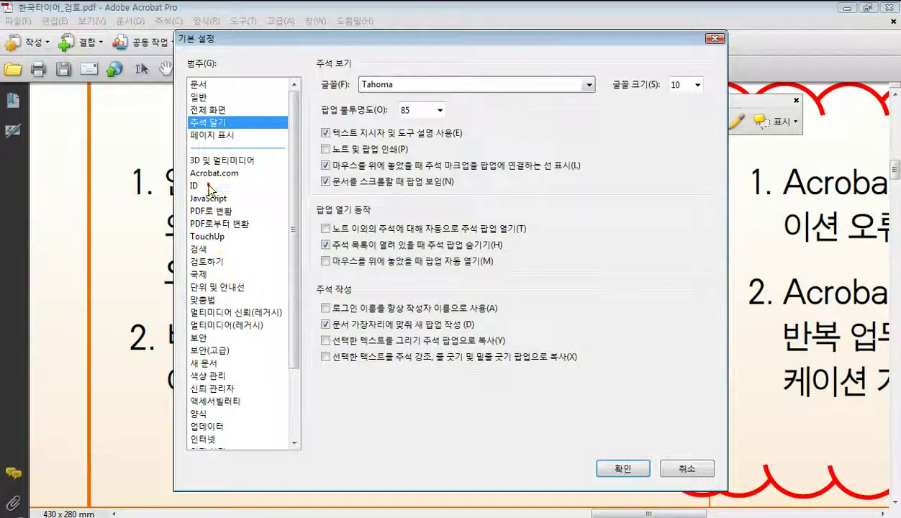
click(209, 187)
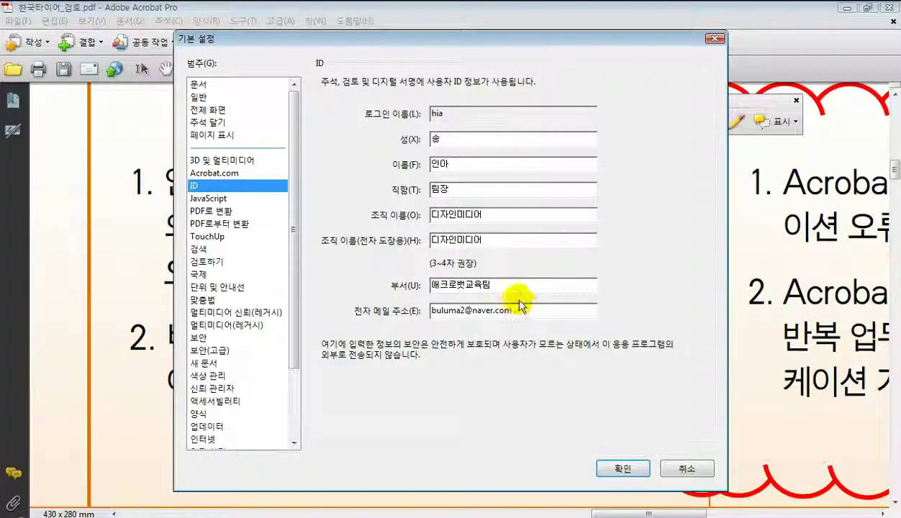
click(623, 468)
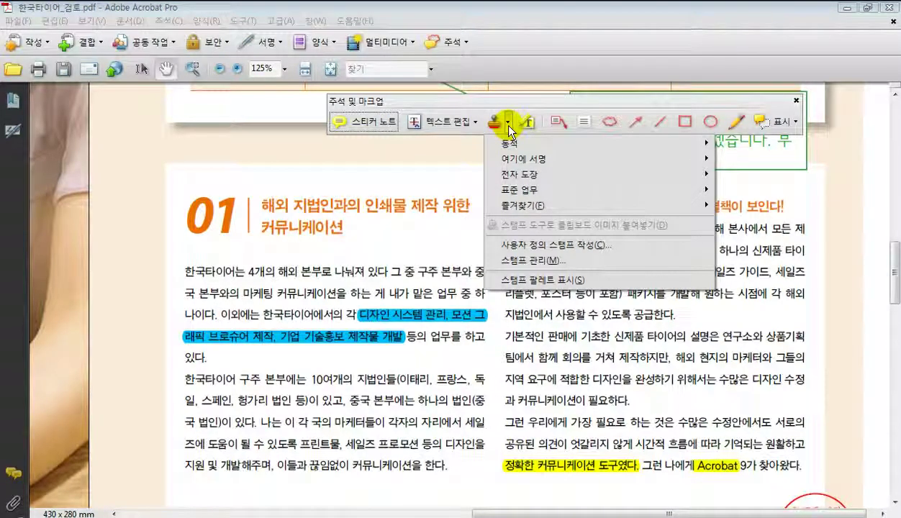
Step: Stamp the electronic seal showing organizational unit, name and date in the margin beside the 01 article's second paragraph
mouse_move(515, 145)
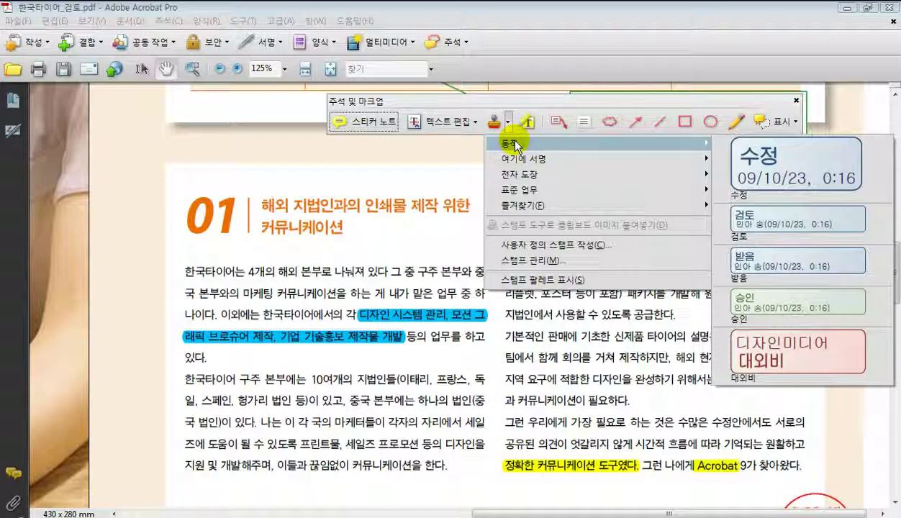
mouse_move(522, 161)
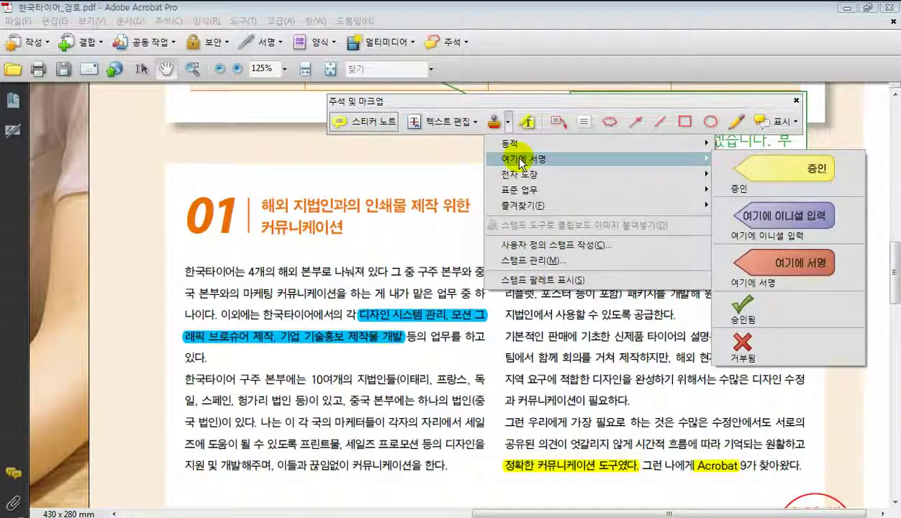
mouse_move(519, 181)
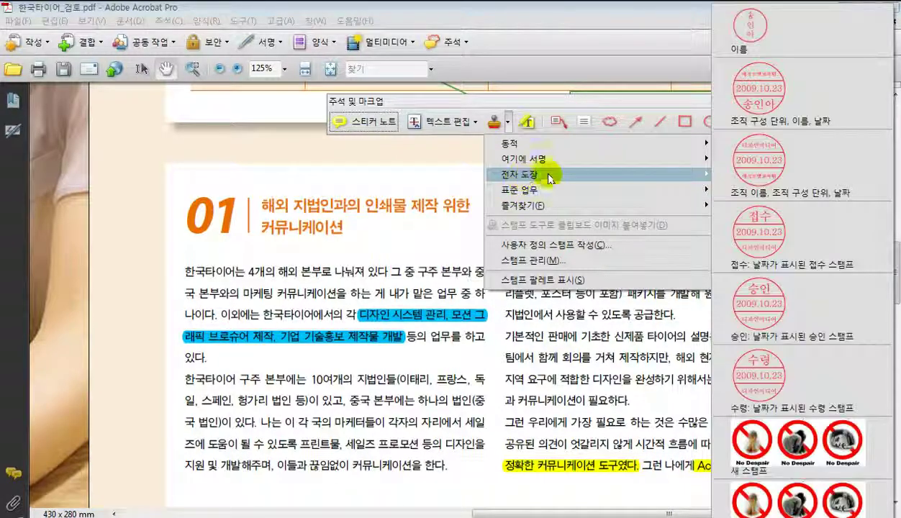
click(757, 98)
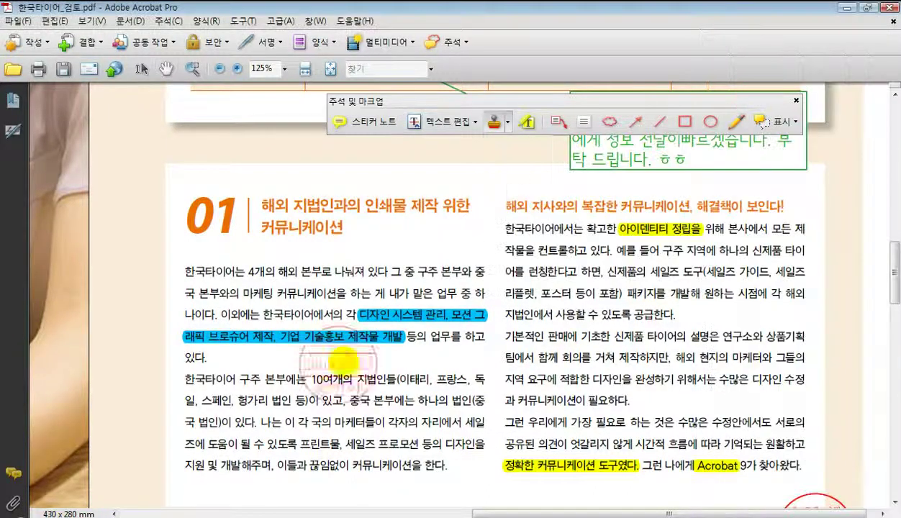
click(149, 392)
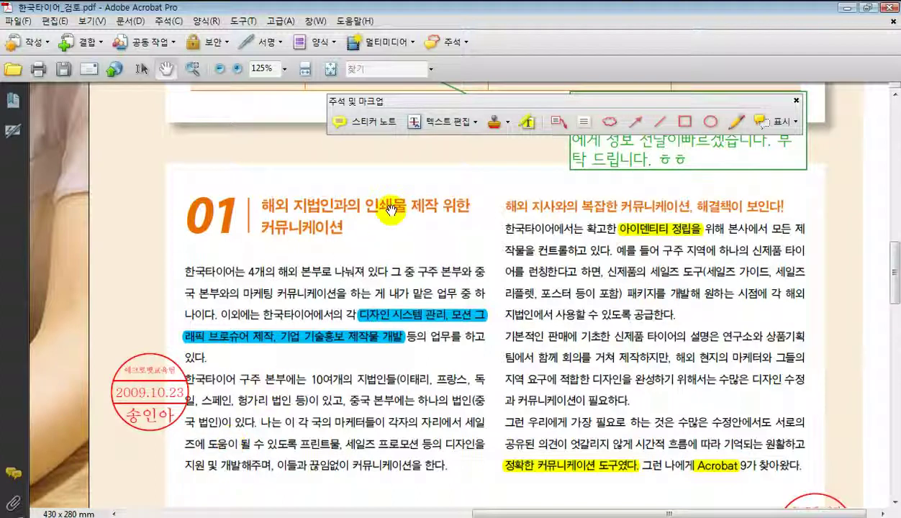
Step: Highlight "리플렛, 포스터 등이 포함) 패키지를" and "기본적인 판매에 기초한 신제품" in the article's second column
click(529, 124)
drag(505, 293, 662, 287)
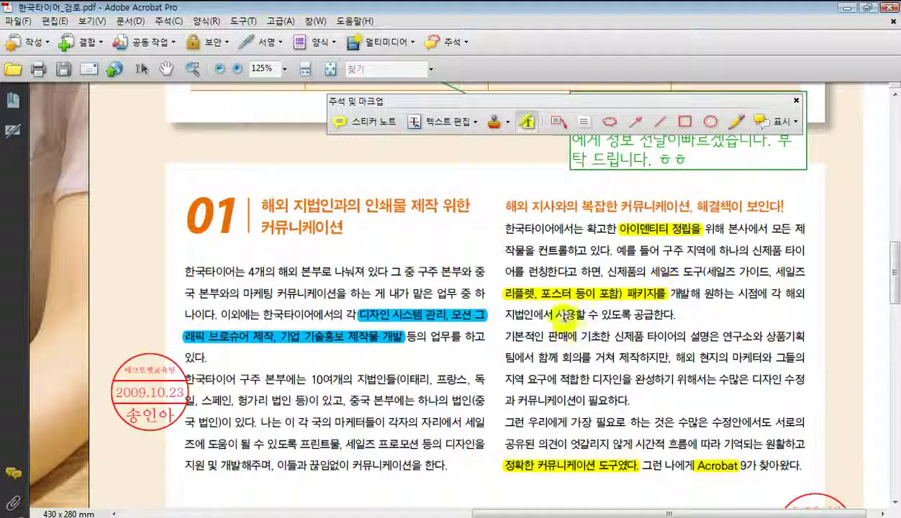
drag(505, 336, 645, 337)
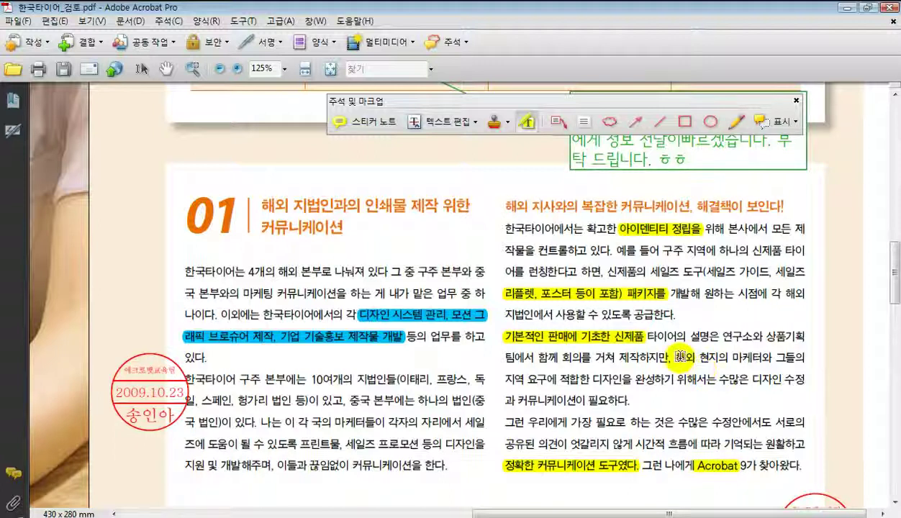
Step: Change the colour of the highlight on "기본적인 판매에 기초한 신제품" to magenta in its properties
click(583, 335)
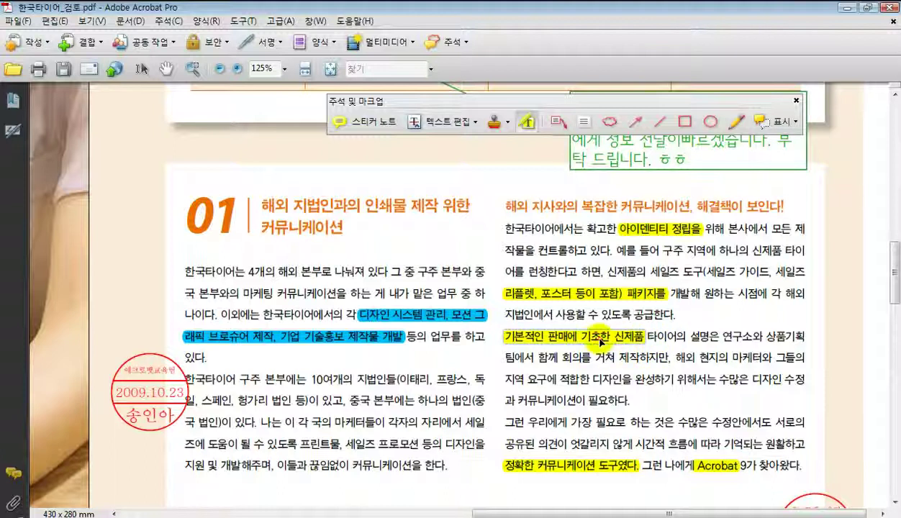
right_click(603, 335)
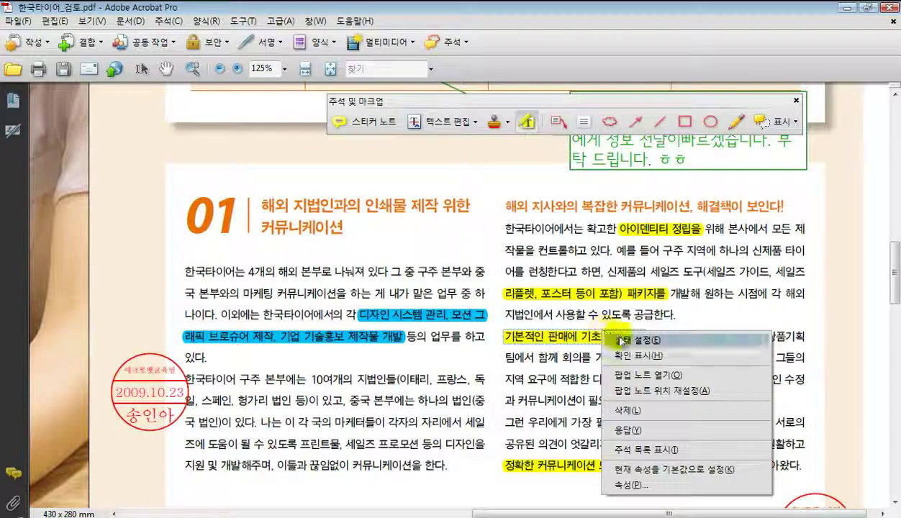
click(664, 489)
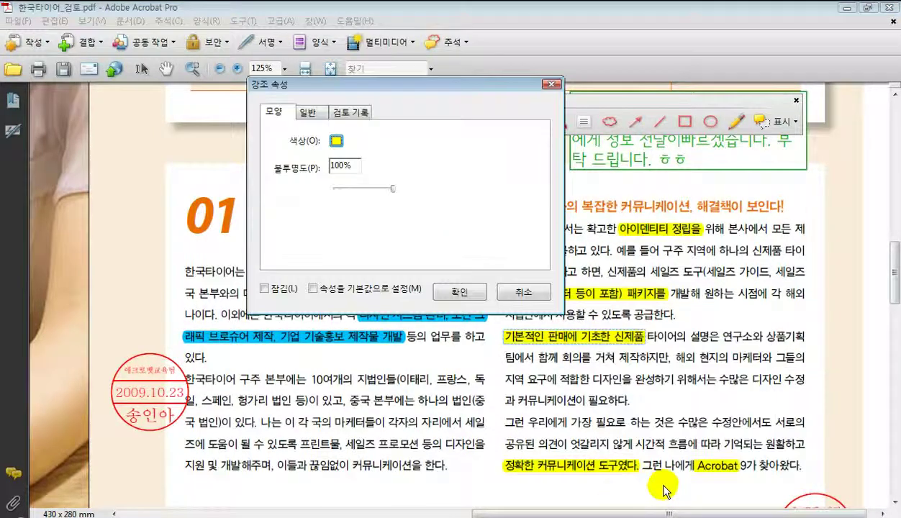
click(336, 140)
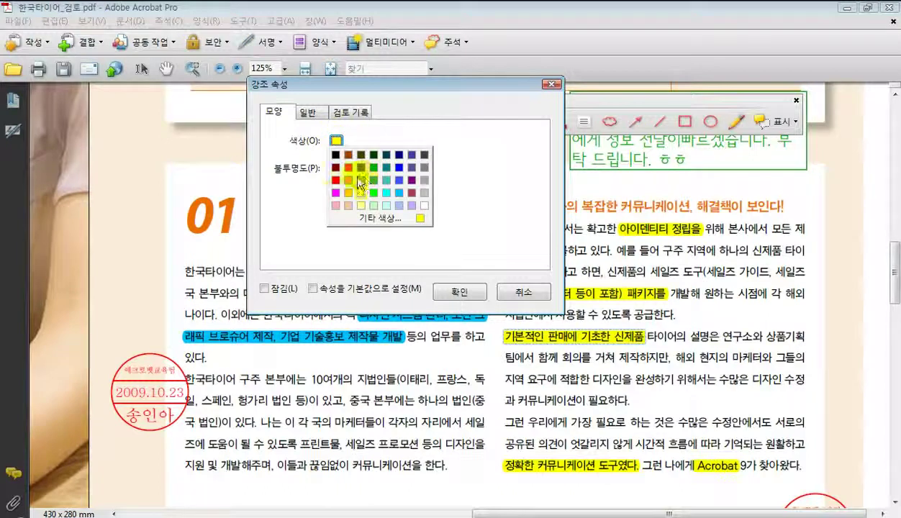
click(336, 192)
click(459, 295)
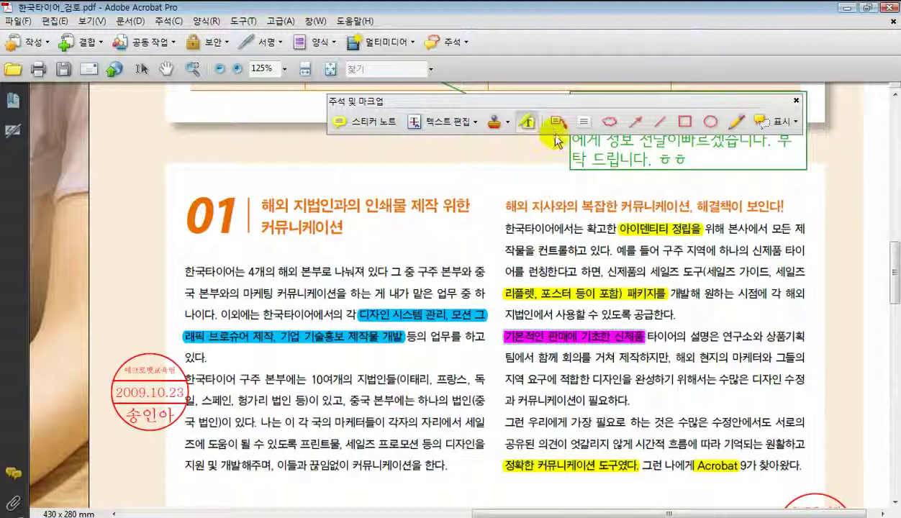
Step: Add a callout pointing to the 01 heading with the text "인물 사진 너무 자연스럽고 마음에 드는데요~노트북을 보고 있는 사진으로 바꾸면 어떨까요?"
click(558, 124)
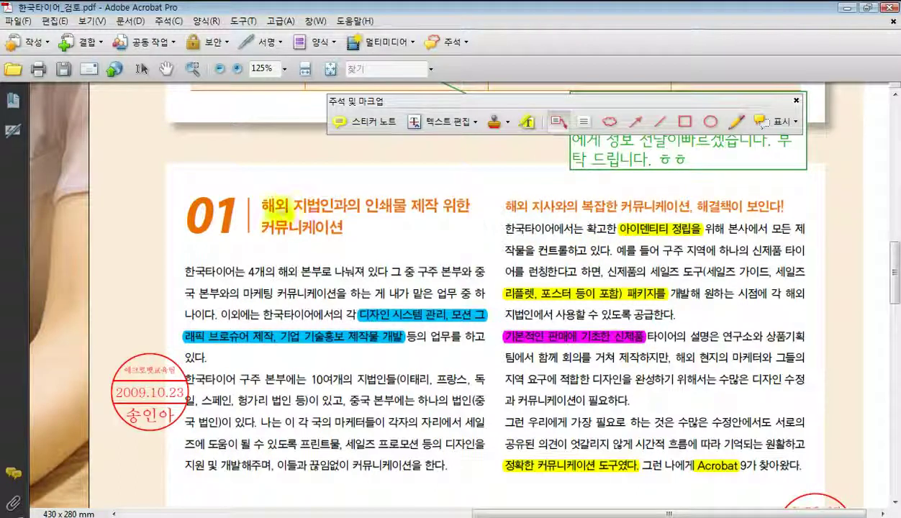
drag(266, 232, 185, 144)
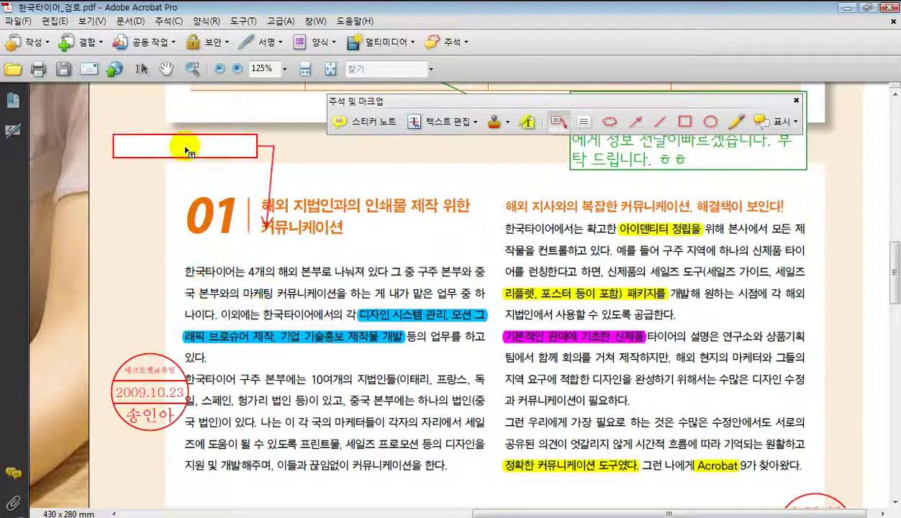
click(190, 149)
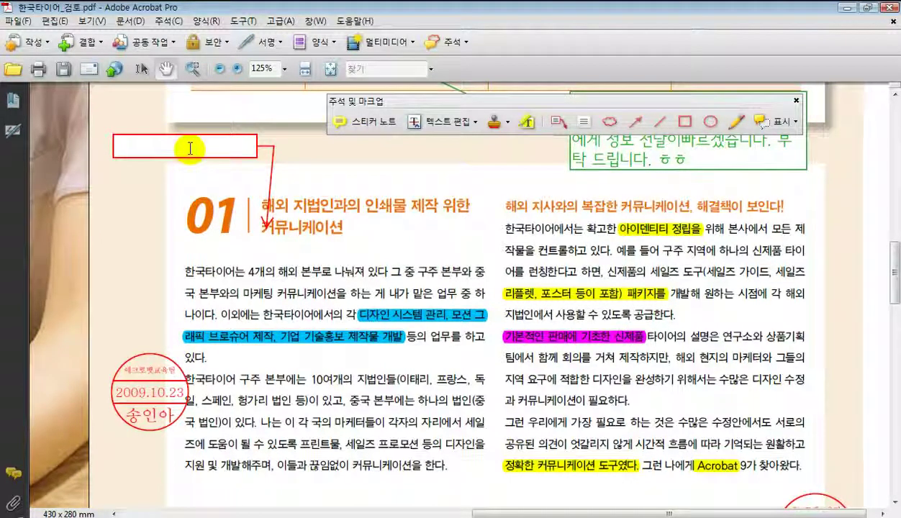
text(인물 사진 너무 자연스럽고 마음에 드는데요~노트북을 보고 있는 사진으로 바꾸면 어떨까요?)
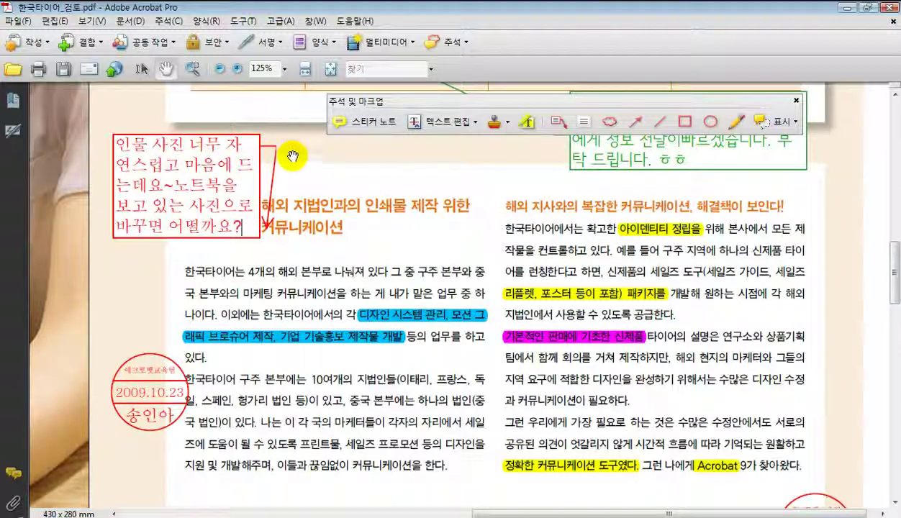
Step: Move the callout box over the end of the 01 heading, aim its arrow at "지법인과의", and enlarge the box to fit its text
click(236, 238)
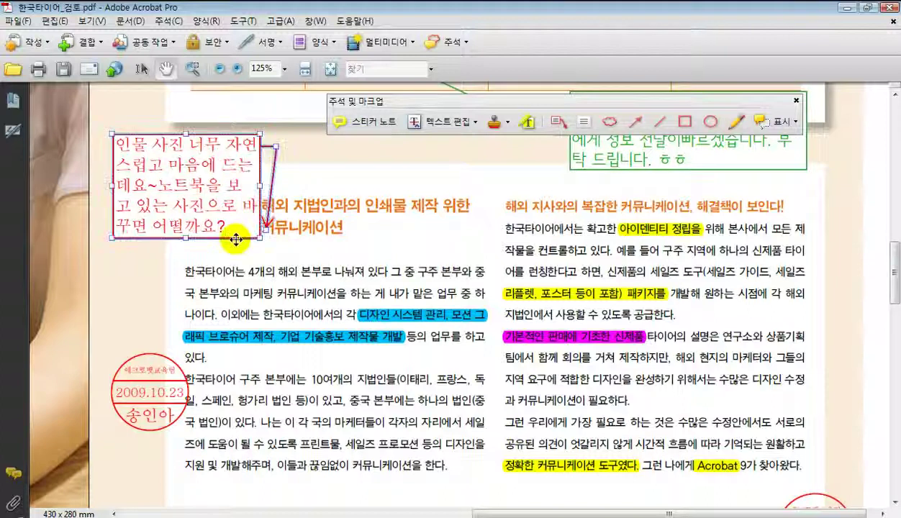
drag(236, 238, 214, 237)
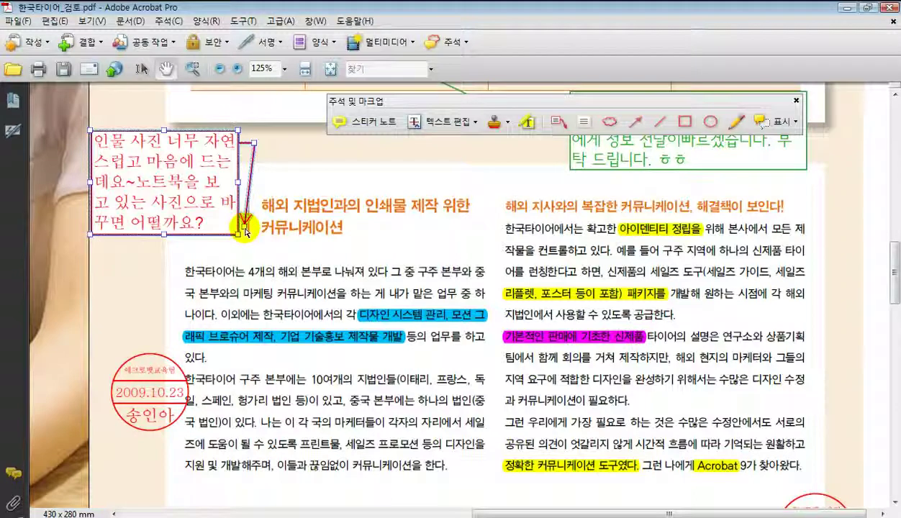
drag(240, 224, 318, 194)
drag(164, 131, 427, 165)
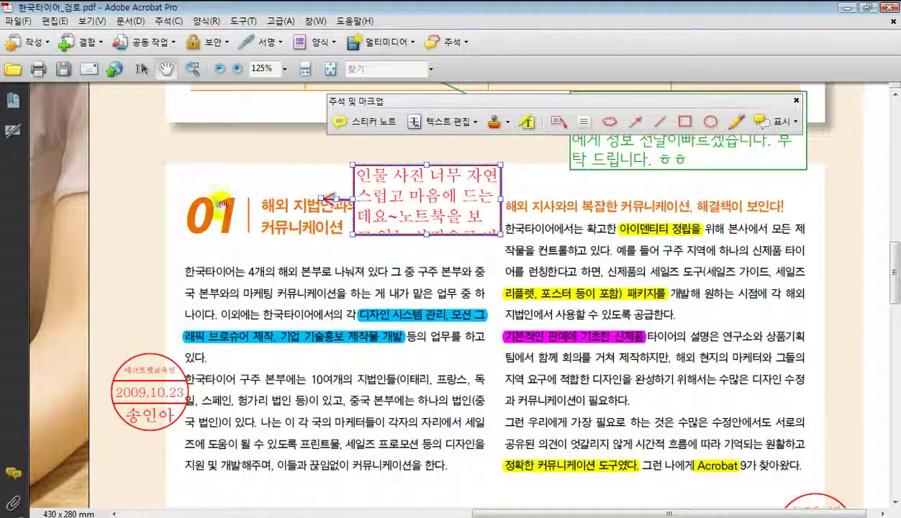
drag(502, 200, 588, 199)
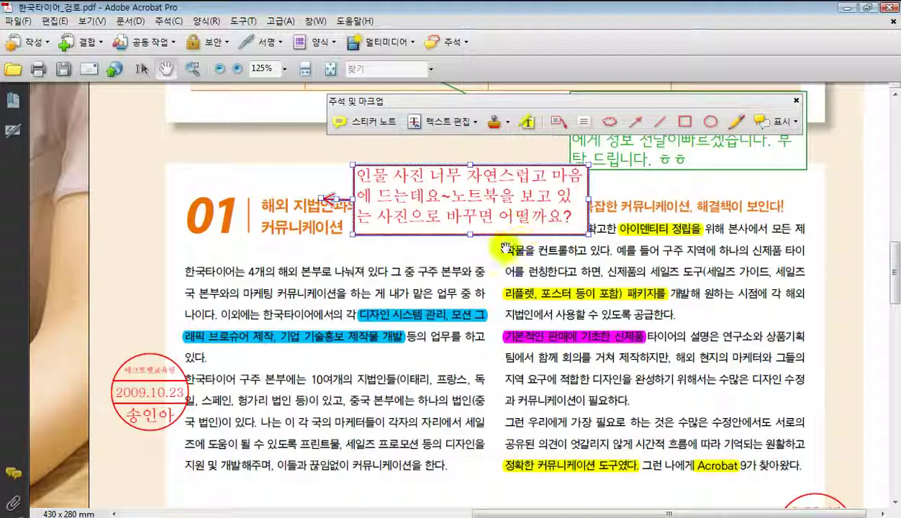
drag(469, 234, 469, 262)
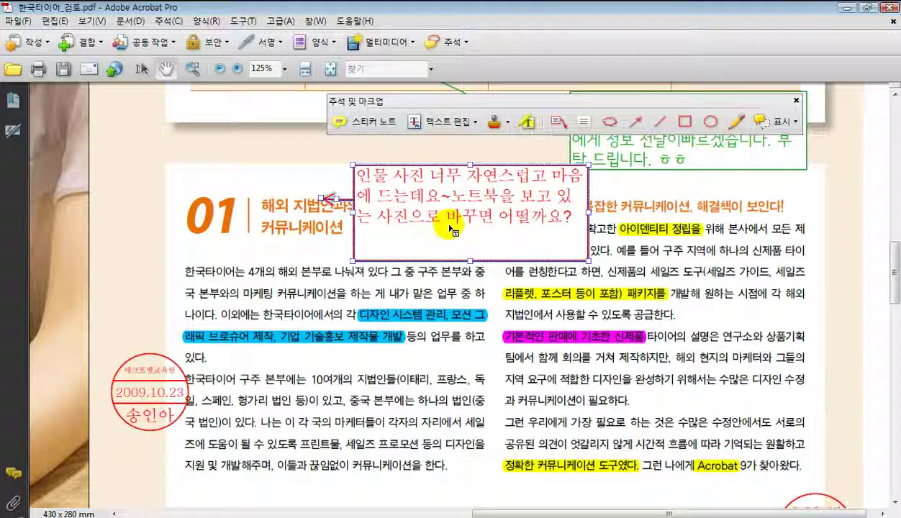
Step: Show the properties bar for the selected callout and place it just below the callout box
click(93, 21)
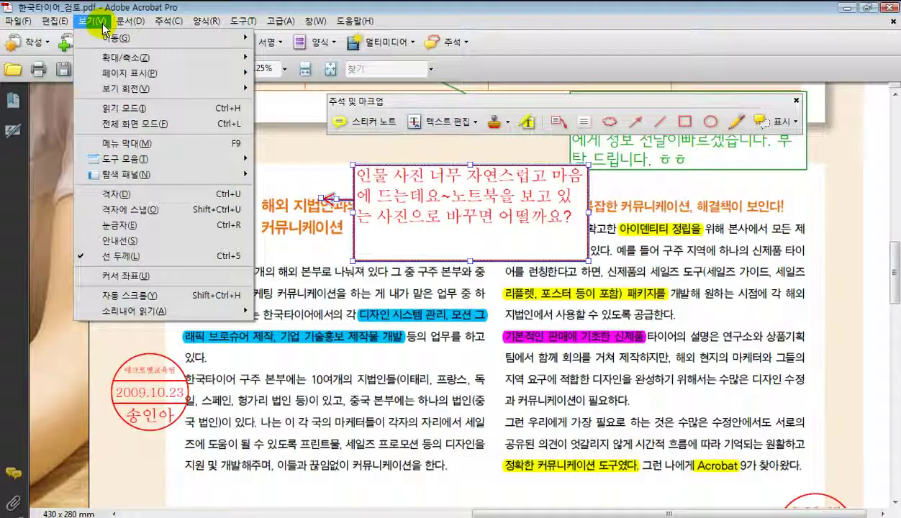
mouse_move(166, 159)
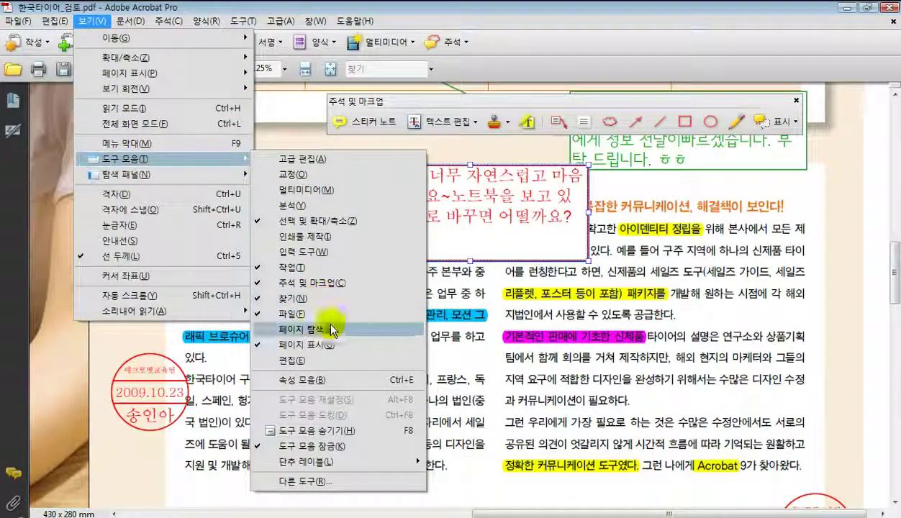
click(327, 380)
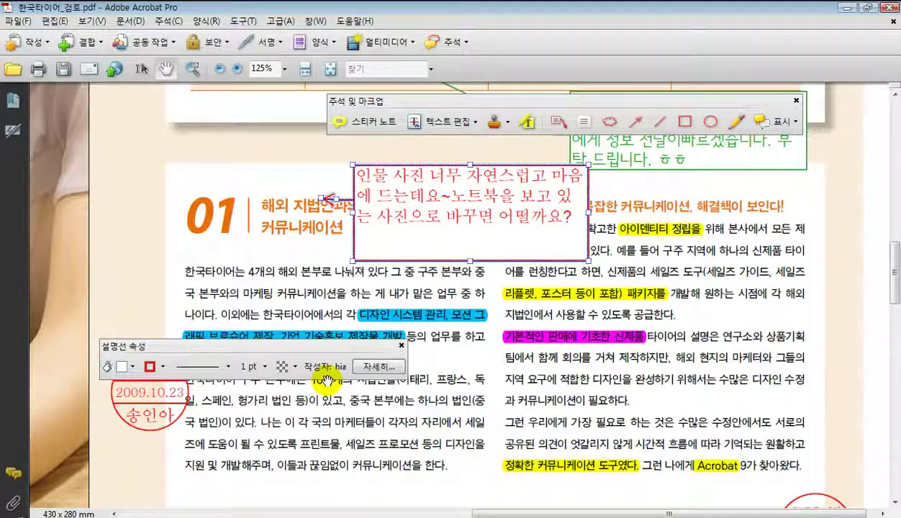
drag(251, 351, 260, 296)
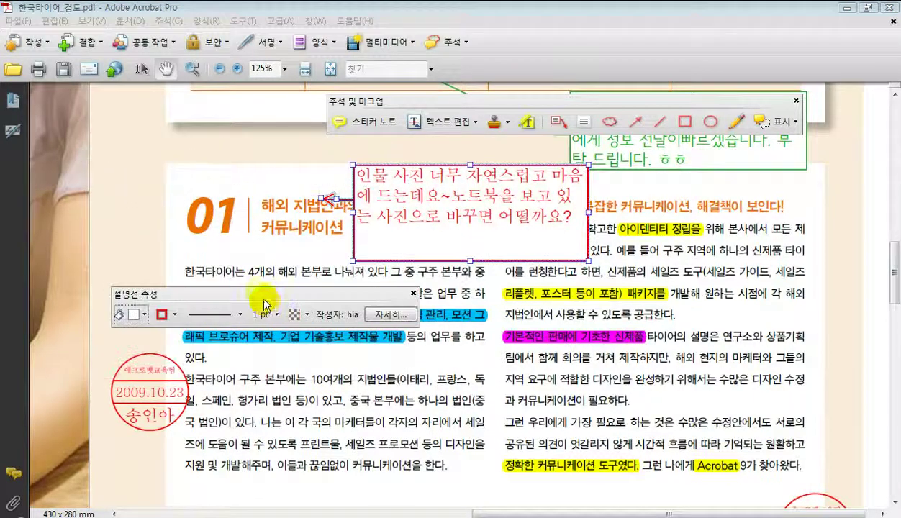
Step: Format "요~노트북을 보고 있는 사진으로 바꾸면 어떨까요?" in the callout with the 08서울남산체 M font, size 18 and blue
click(454, 224)
drag(560, 218, 416, 194)
click(376, 316)
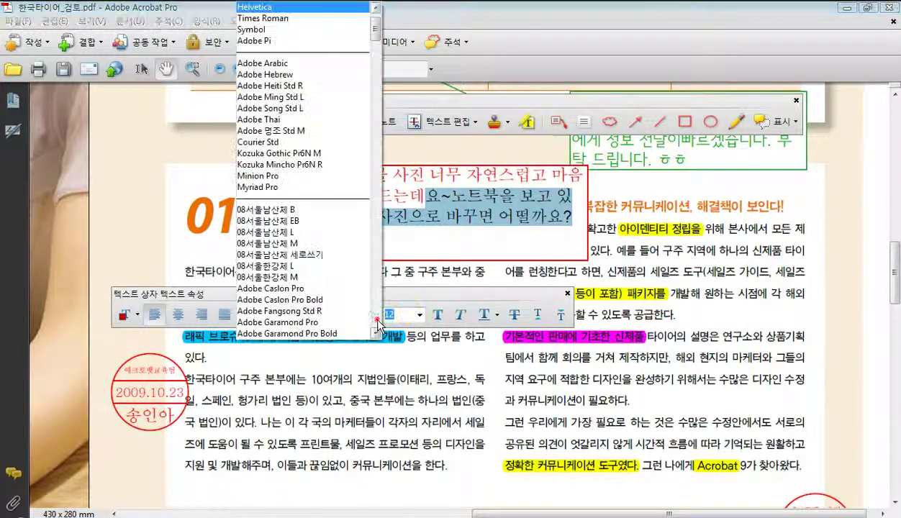
click(312, 245)
click(419, 315)
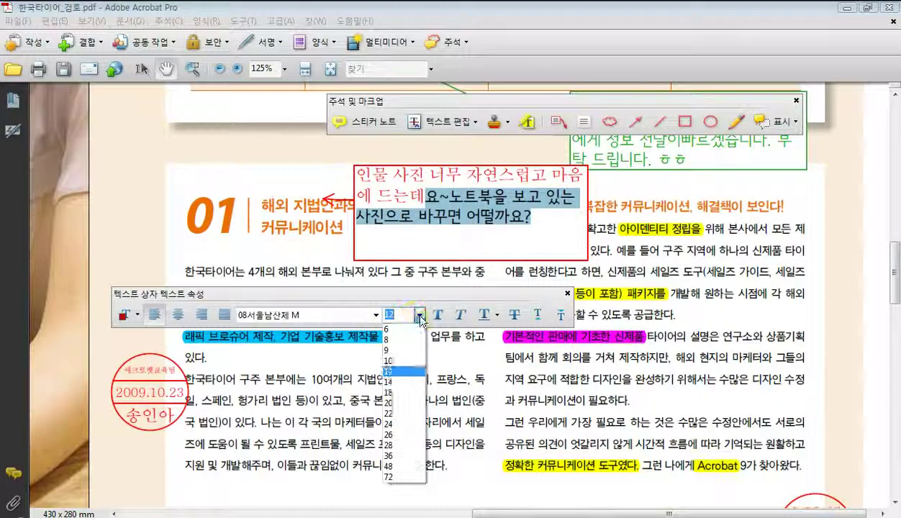
click(395, 393)
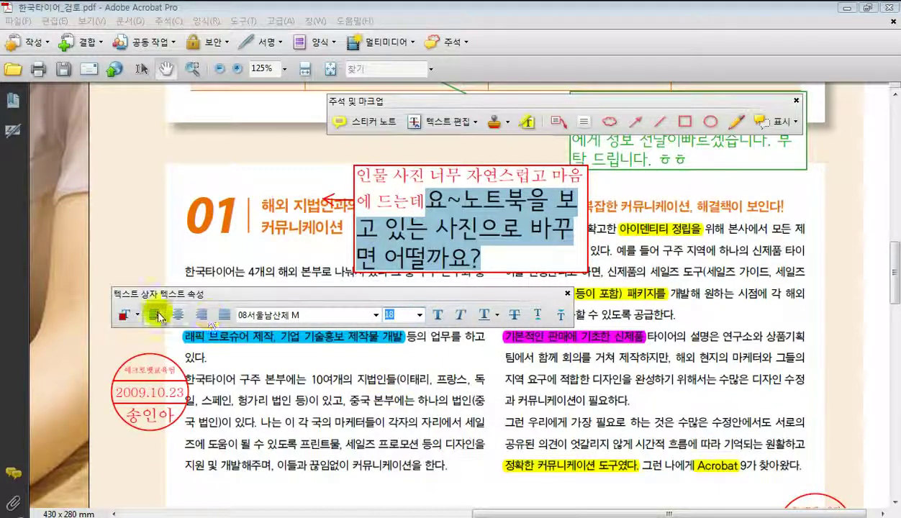
click(126, 319)
click(184, 346)
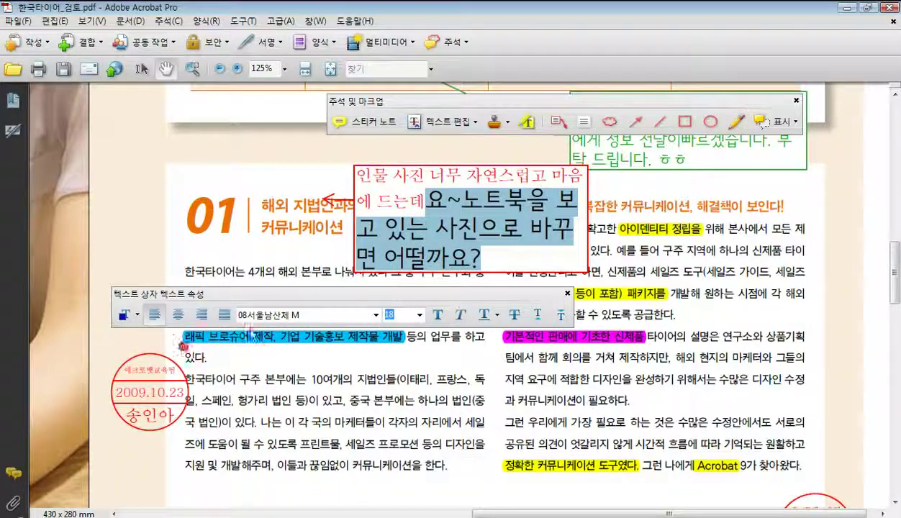
click(425, 237)
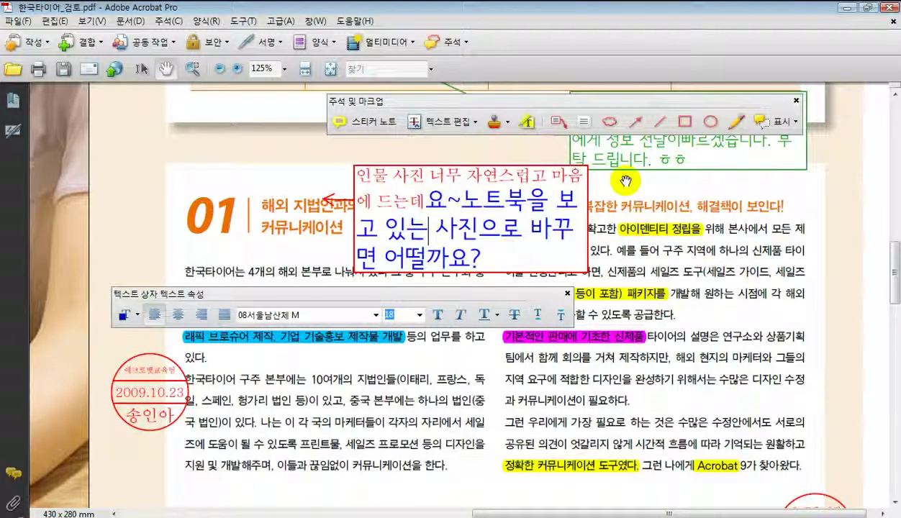
Step: Draw a closed rectangular cloud markup around the middle of the 01 article's second paragraph, beginning "한국타이어 구주 본부에는"
click(609, 126)
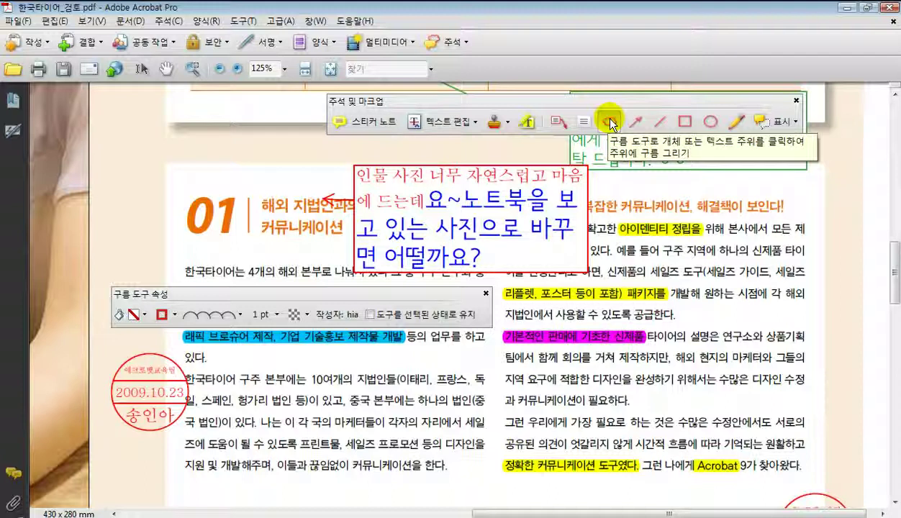
click(306, 358)
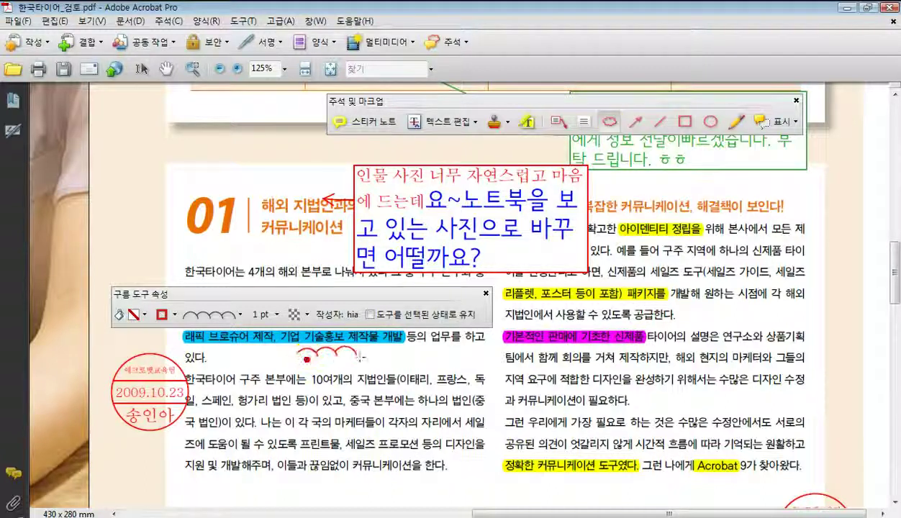
click(440, 353)
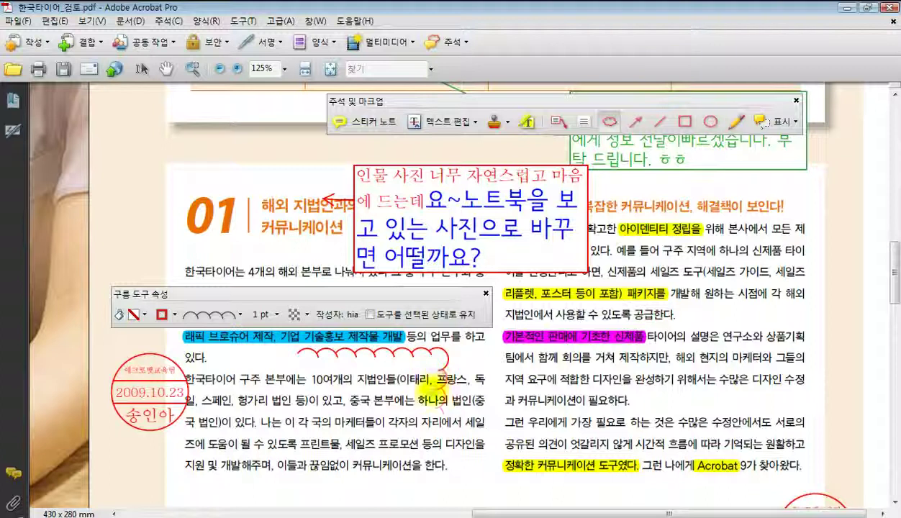
click(438, 479)
click(303, 484)
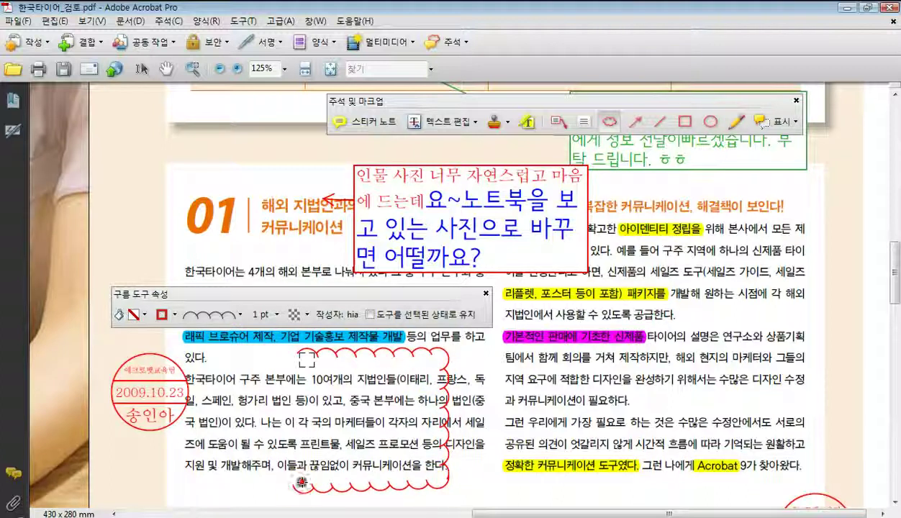
click(305, 363)
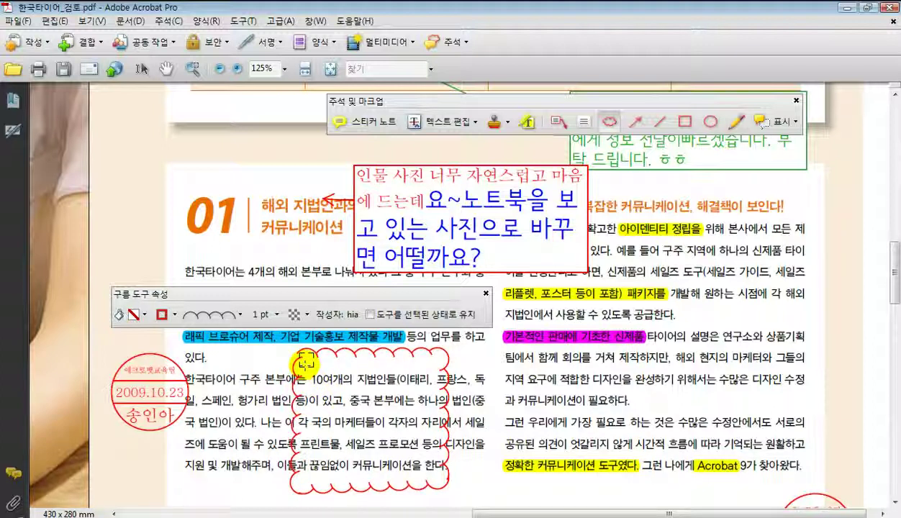
Step: Finish the cloud markup around the 01 article's second paragraph and set its line colour to magenta and thickness to 2 pt
click(306, 364)
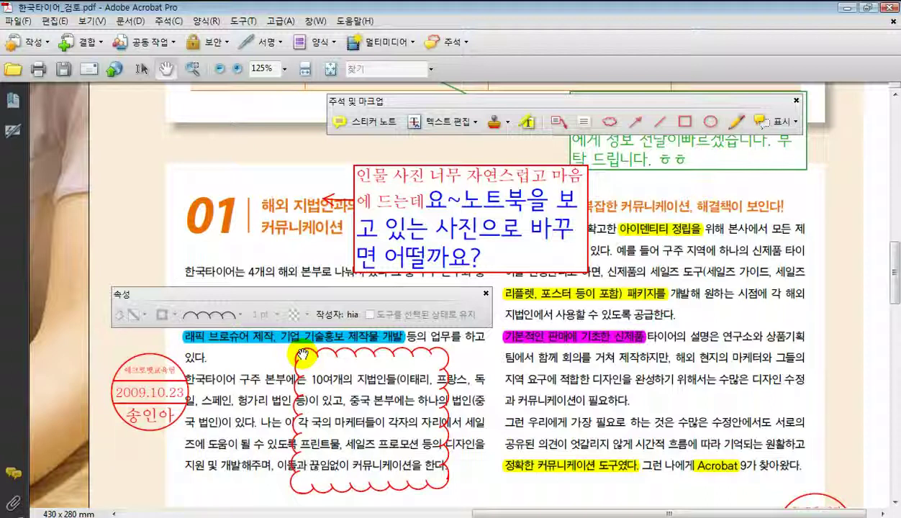
click(326, 354)
right_click(325, 354)
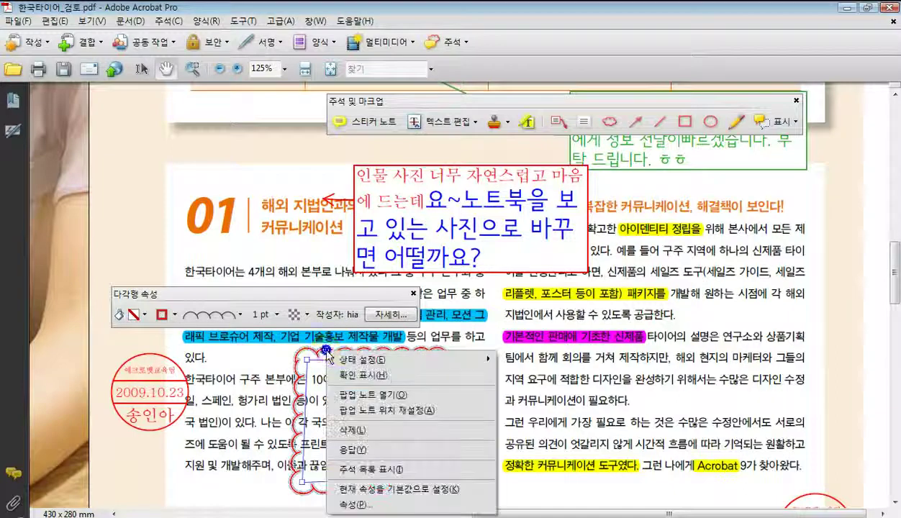
click(353, 505)
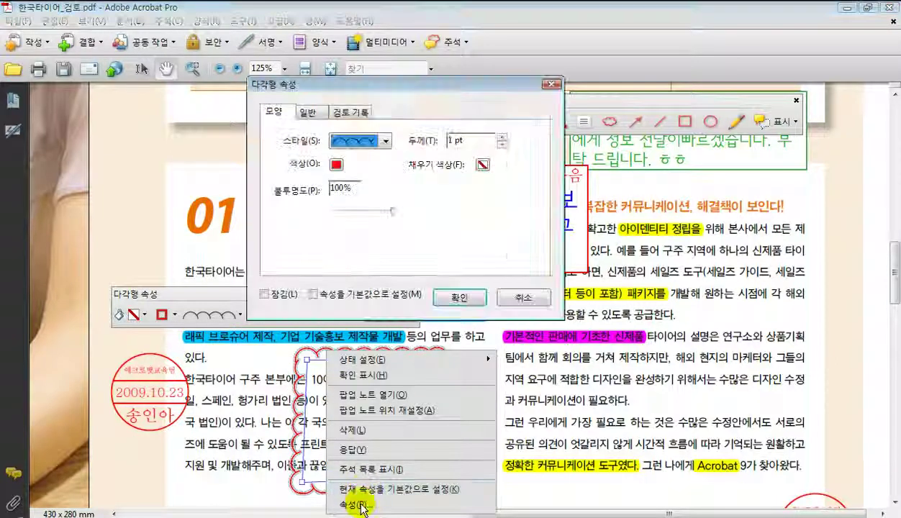
click(385, 141)
click(375, 154)
click(337, 166)
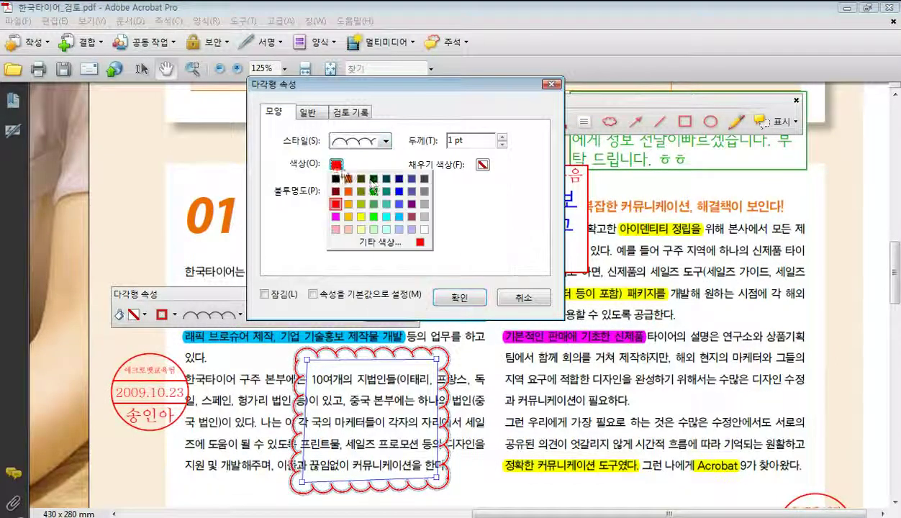
click(336, 217)
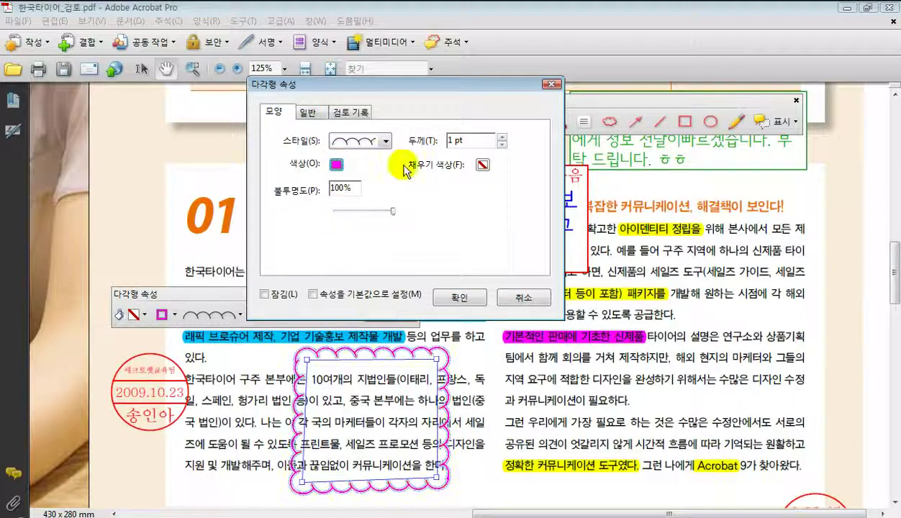
click(502, 137)
click(461, 297)
click(191, 236)
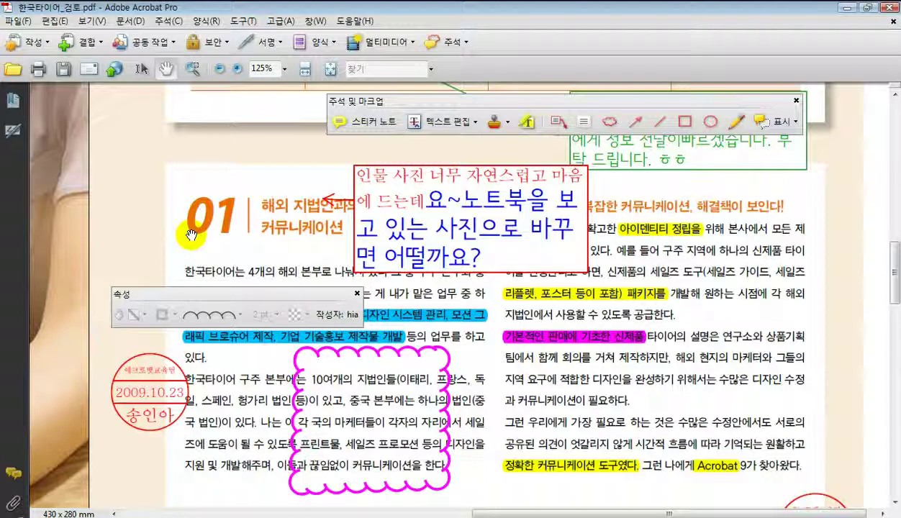
Step: Draw a diagonal arrow from the word "설명은" in the second text column up to the page margin beside the column's opening lines
click(633, 123)
drag(826, 242, 702, 333)
mouse_move(690, 389)
mouse_down()
mouse_move(792, 353)
mouse_move(694, 375)
mouse_up()
Step: Underline "적합한 디자인을 완성하기 위해서는 수많은" and the line beginning "그런 우리에게 가장 필요로 하는" freehand with the Pencil tool
click(736, 124)
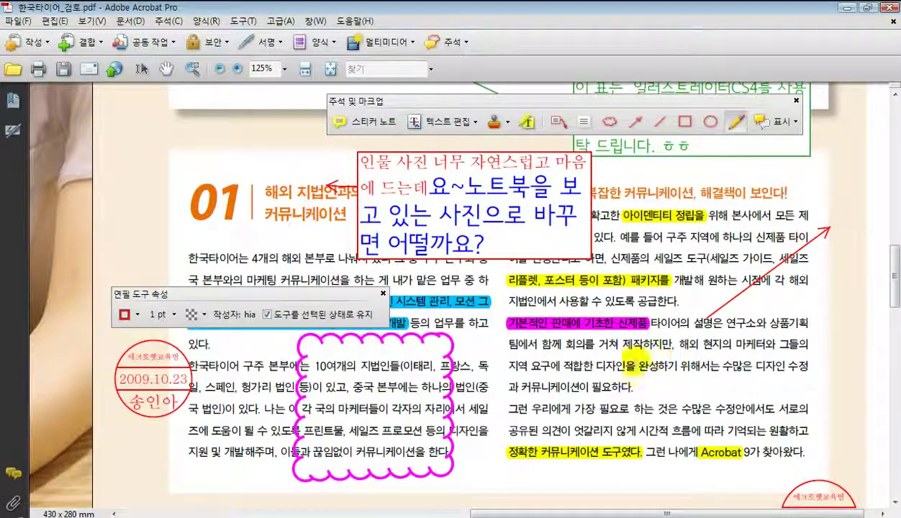
drag(562, 376, 742, 371)
drag(665, 416, 805, 411)
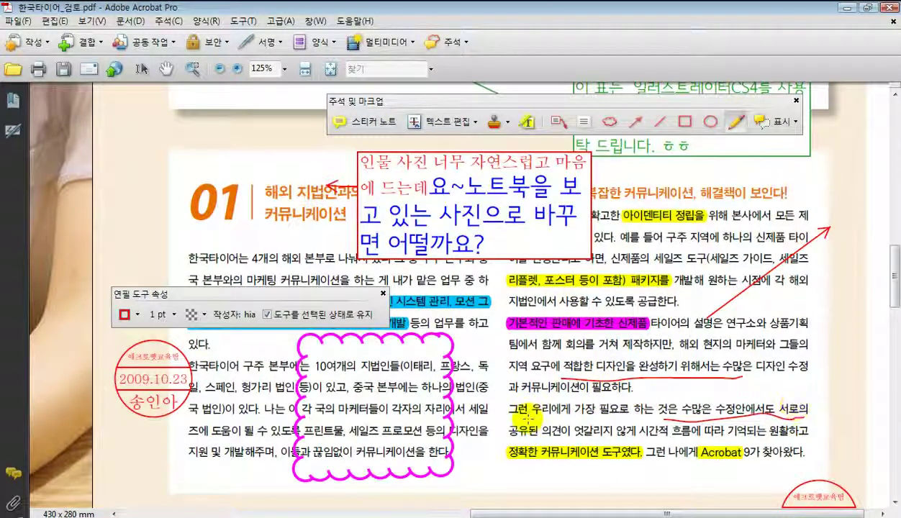
drag(506, 417, 635, 414)
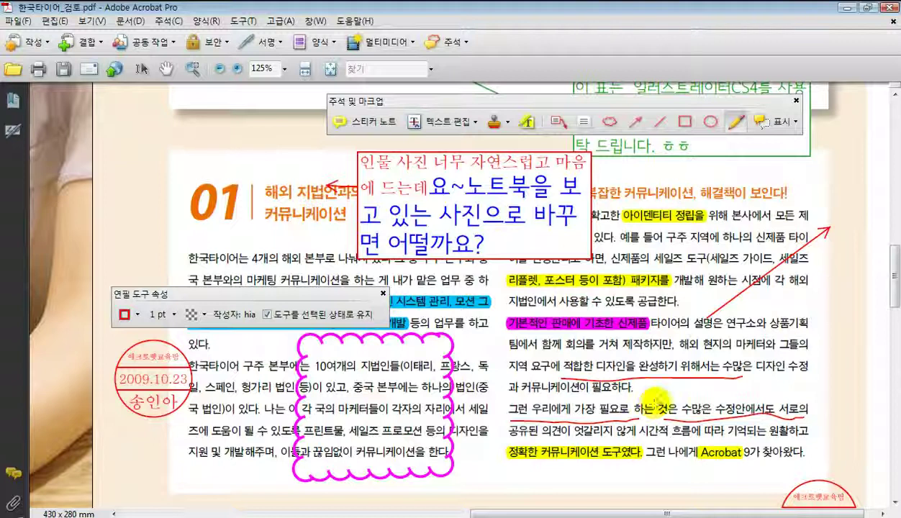
Step: Zoom the document out to view more of the marked-up page
click(220, 69)
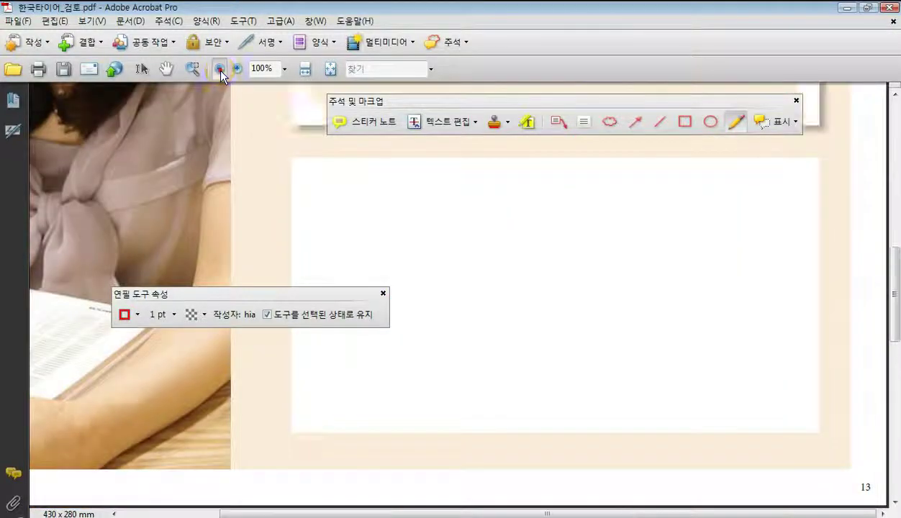
click(219, 69)
click(219, 69)
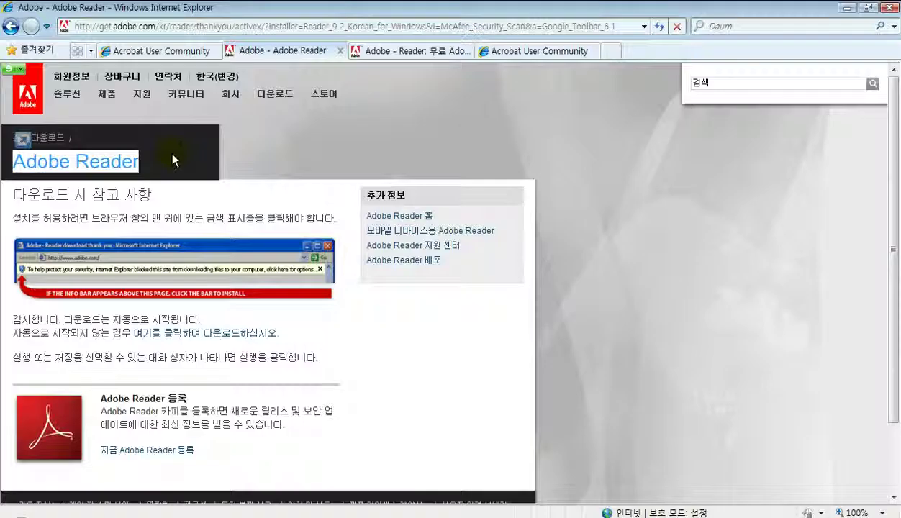
Step: In Internet Explorer, view the Adobe Reader download page, the Acrobat User Community home page and its 웨비나 page
click(151, 162)
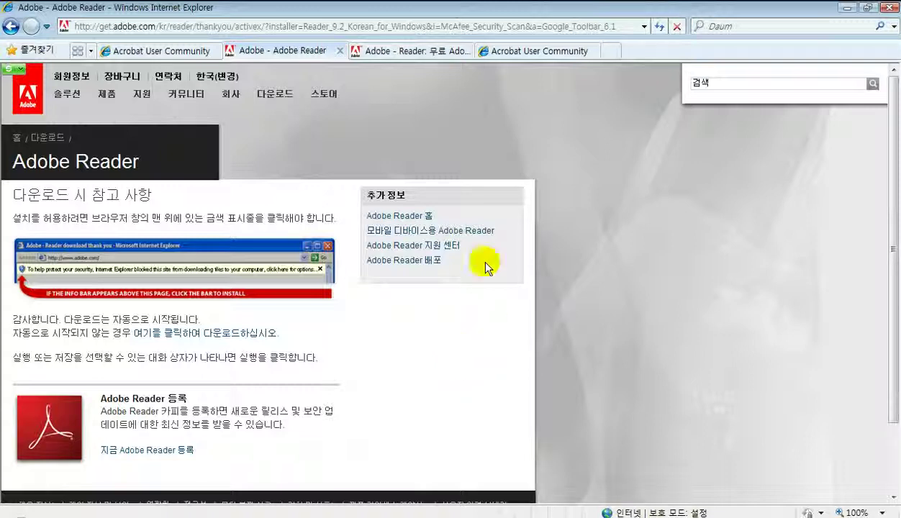
click(196, 52)
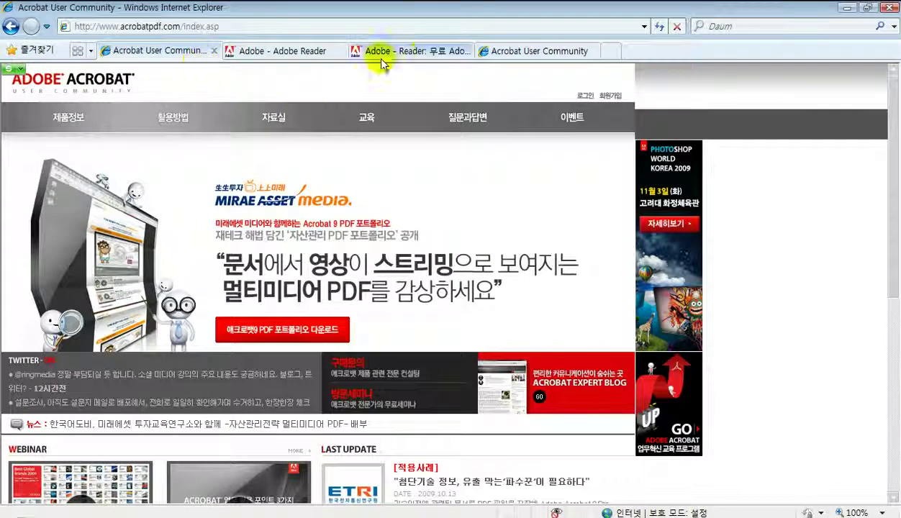
click(515, 55)
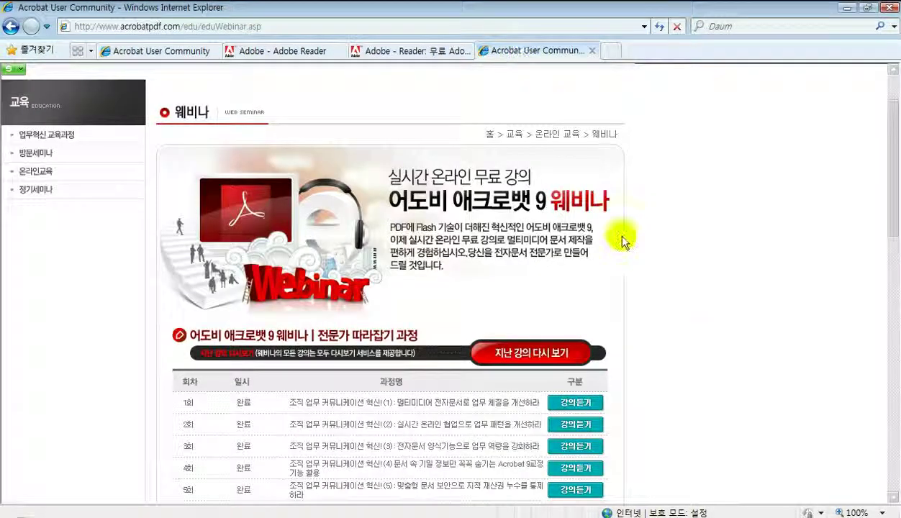